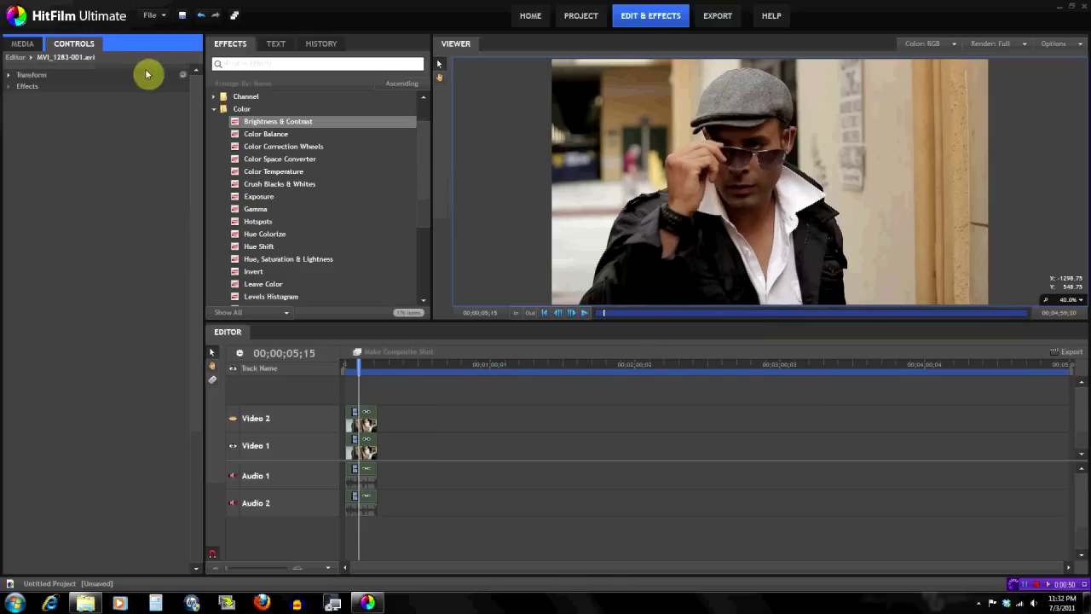
Step: Look over the project media, then return to Controls and select the Video 2 and Video 1 clips
{"action": "left_click", "coordinate": [36, 43]}
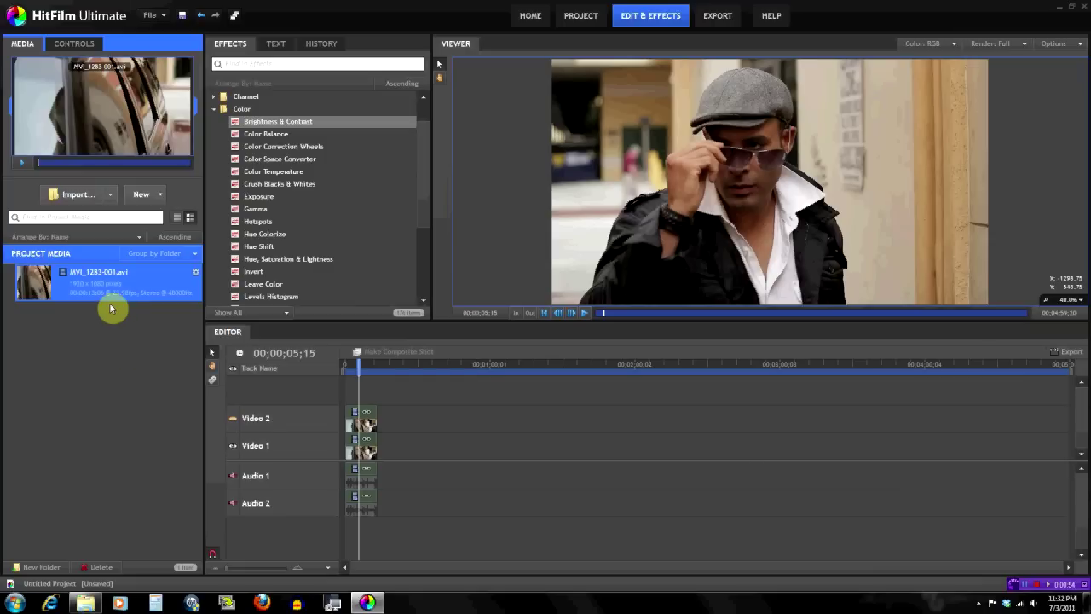
{"action": "left_click", "coordinate": [74, 43]}
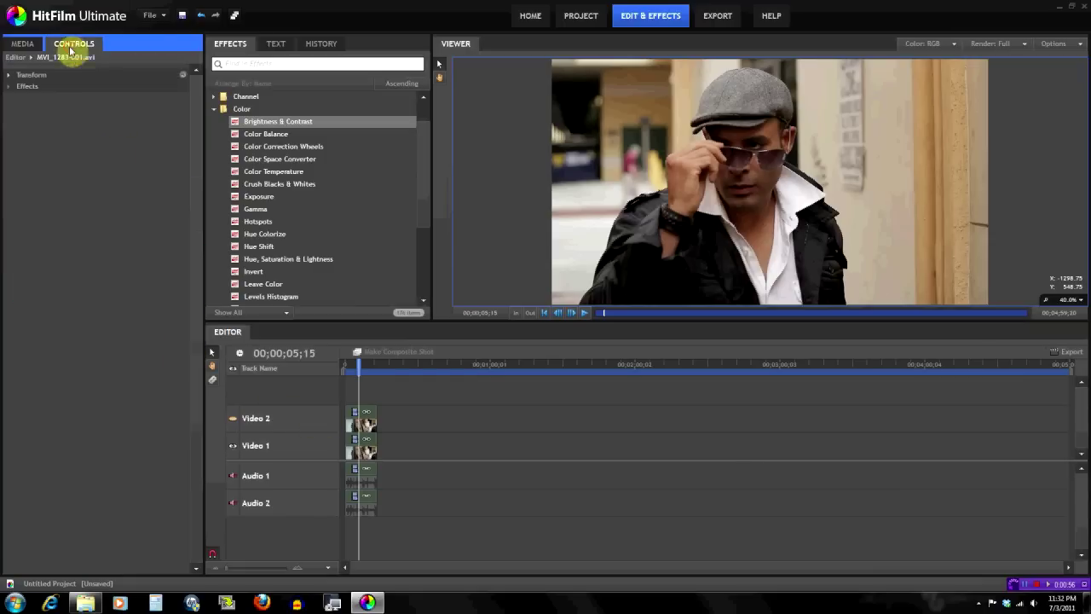
{"action": "left_click", "coordinate": [371, 426]}
{"action": "left_click", "coordinate": [364, 450]}
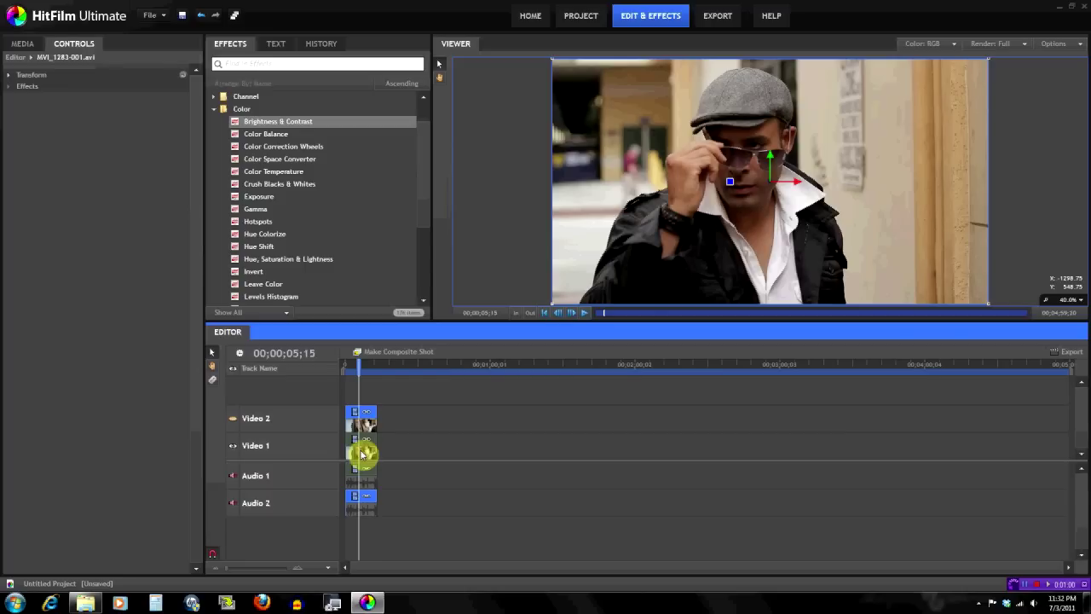
{"action": "mouse_move", "coordinate": [362, 454]}
{"action": "left_mouse_down"}
{"action": "mouse_move", "coordinate": [365, 429]}
{"action": "mouse_move", "coordinate": [355, 434]}
{"action": "left_mouse_up"}
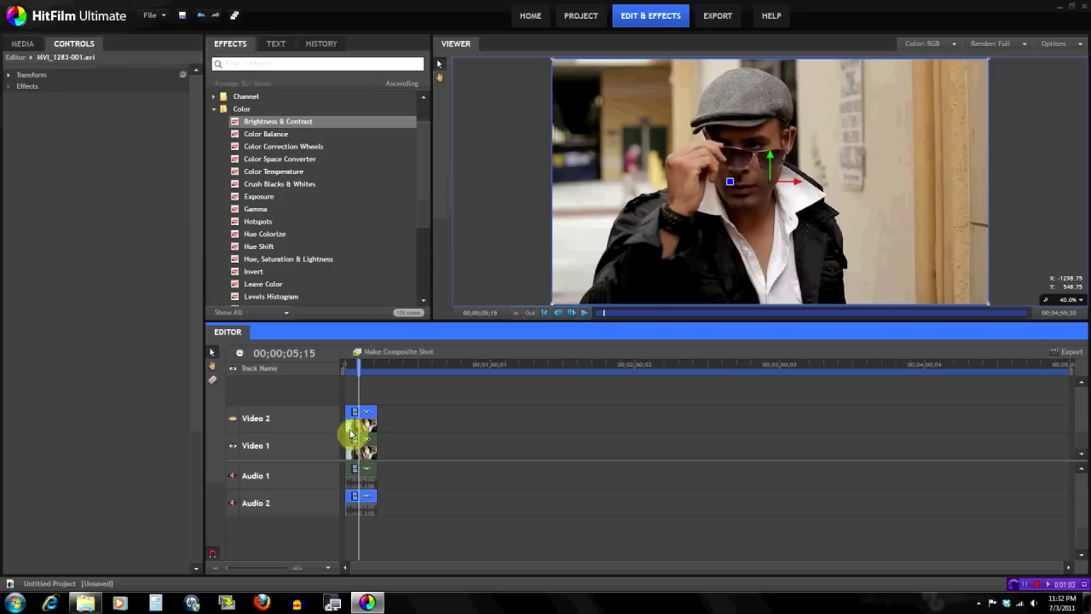
Step: Hide and re-show the Video 2 track, then collapse the Color effects category
{"action": "left_click", "coordinate": [235, 422]}
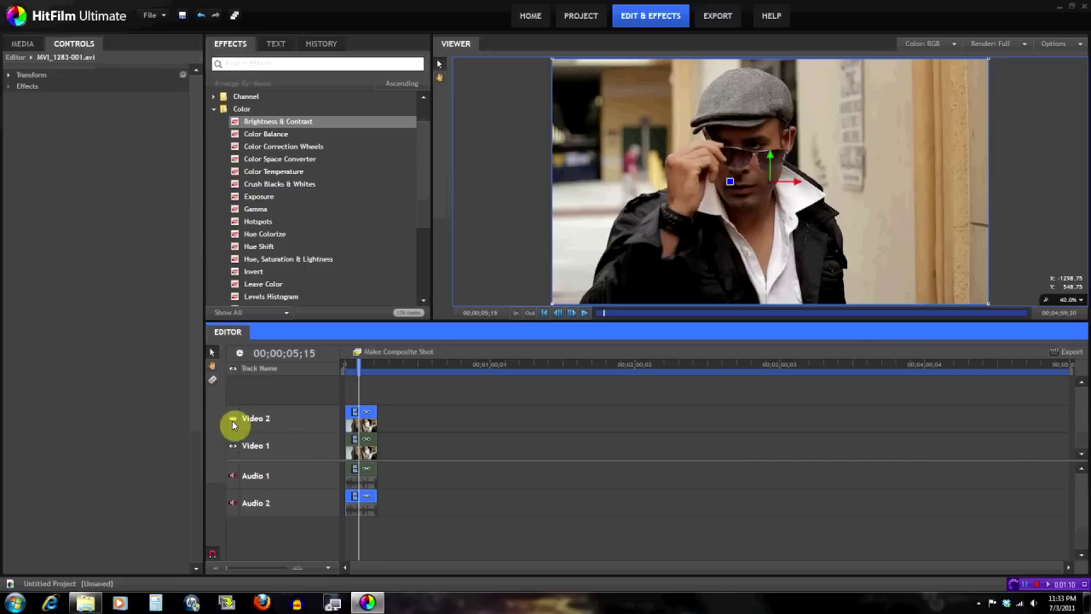
{"action": "left_click", "coordinate": [235, 422]}
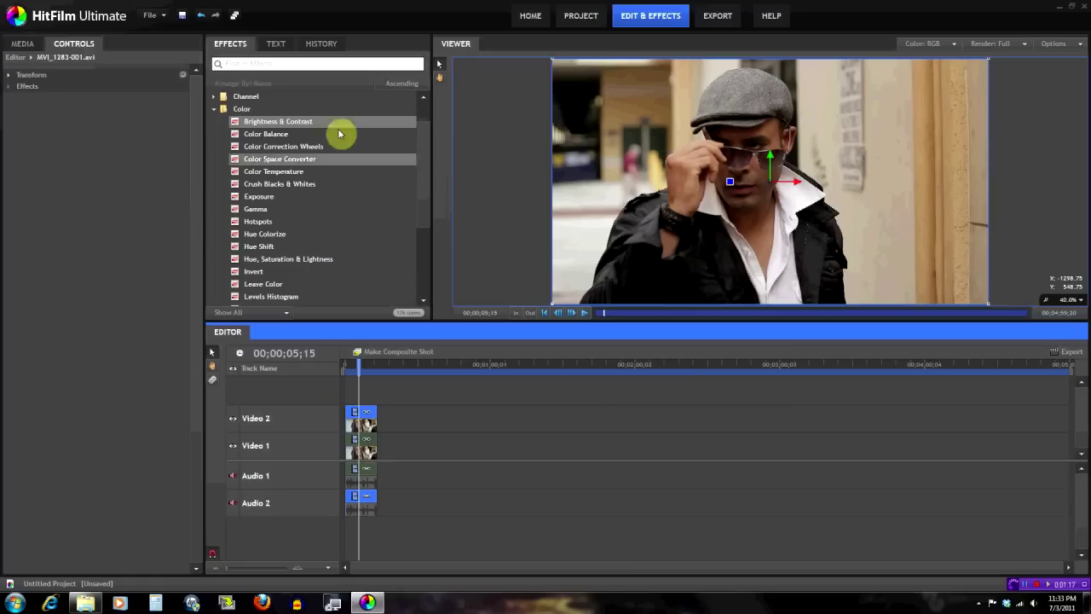
{"action": "left_click", "coordinate": [214, 112]}
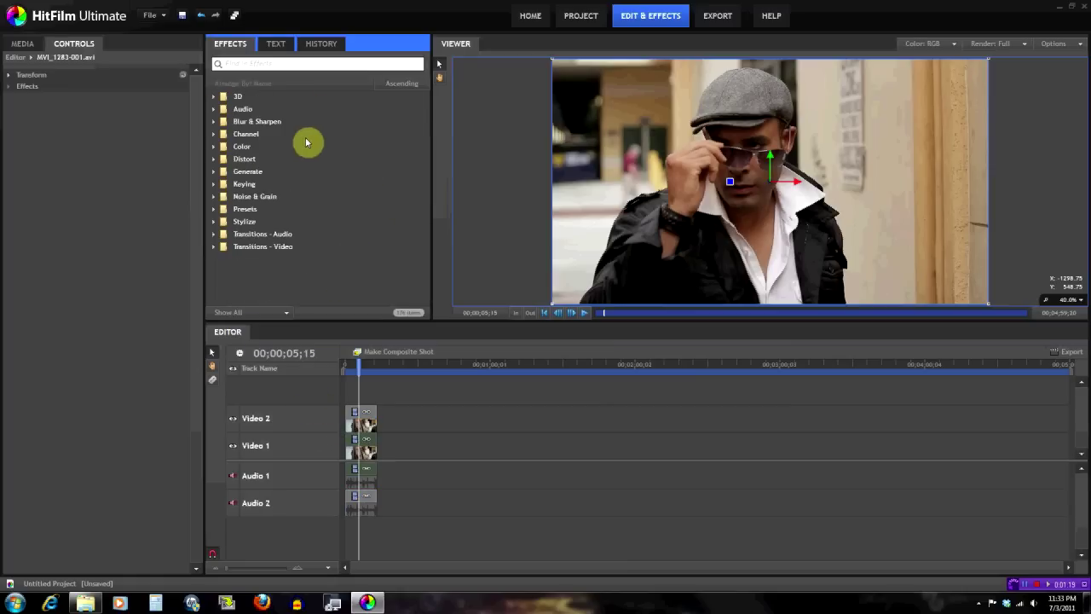
Step: Expand the Color category and apply Color Correction Wheels to the Video 1 clip
{"action": "left_click", "coordinate": [215, 147]}
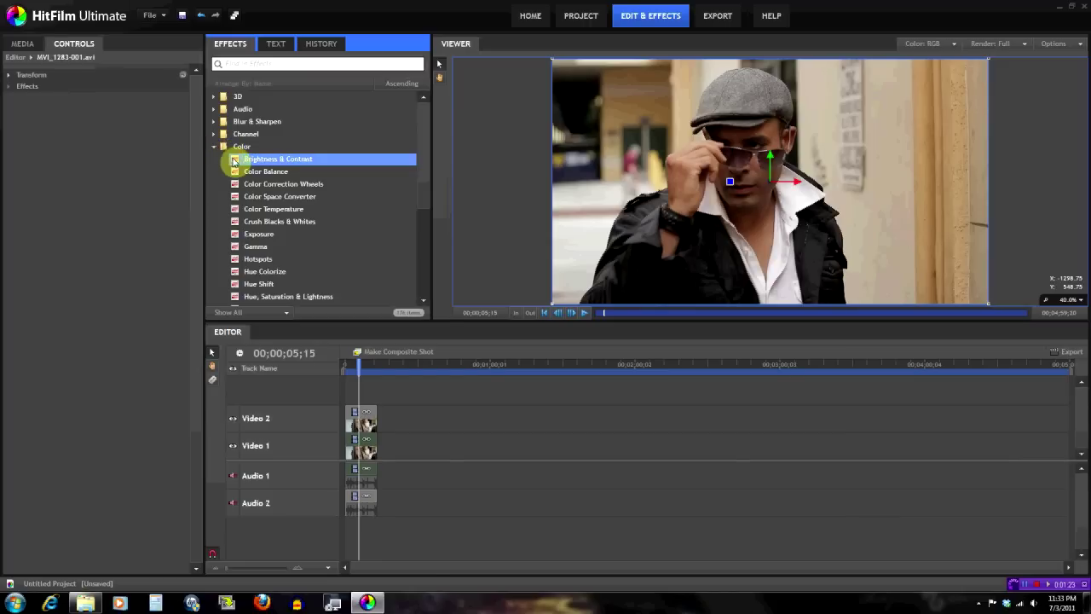
{"action": "left_click_drag", "start_coordinate": [428, 512], "coordinate": [358, 436]}
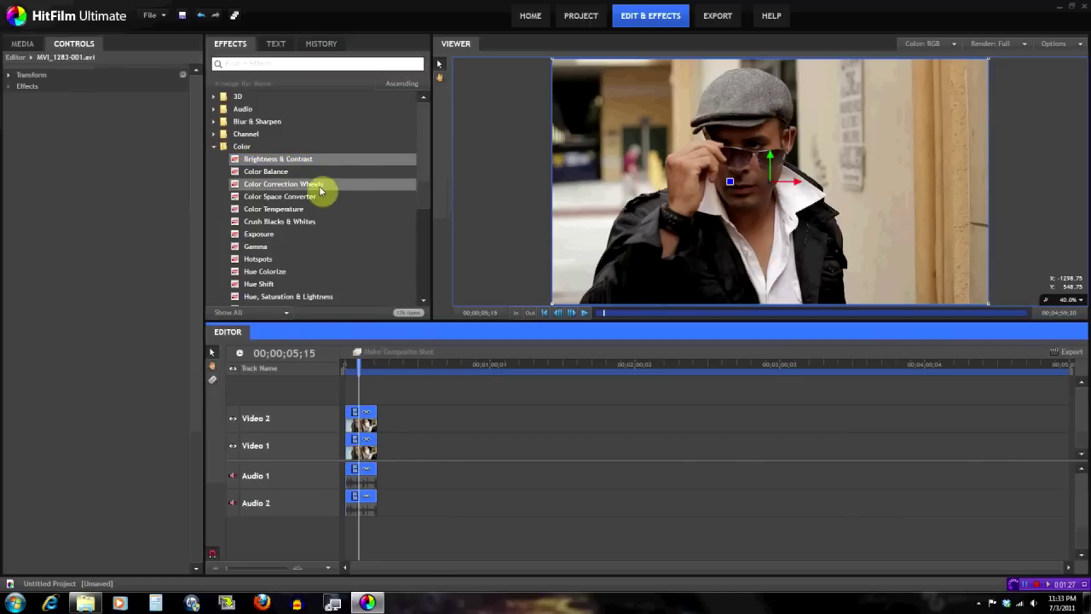
{"action": "left_click_drag", "start_coordinate": [319, 186], "coordinate": [361, 445]}
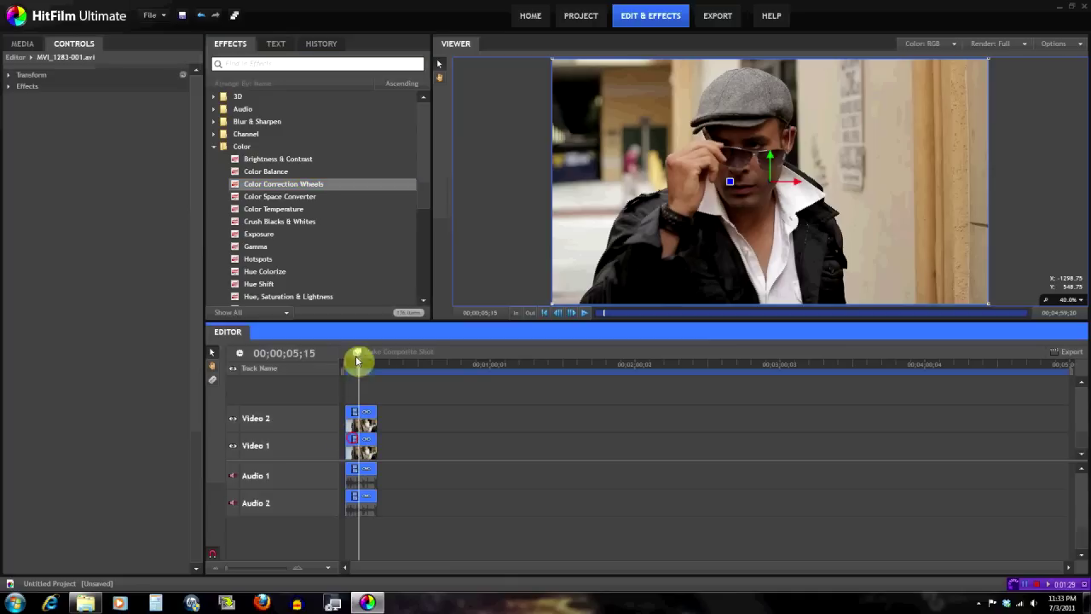
{"action": "left_click", "coordinate": [419, 194]}
Step: Add Hue, Saturation & Lightness and White Balance to Video 1, hide Video 2, and move White Balance up
{"action": "scroll", "coordinate": [418, 197], "scroll_direction": "down", "scroll_amount": 3}
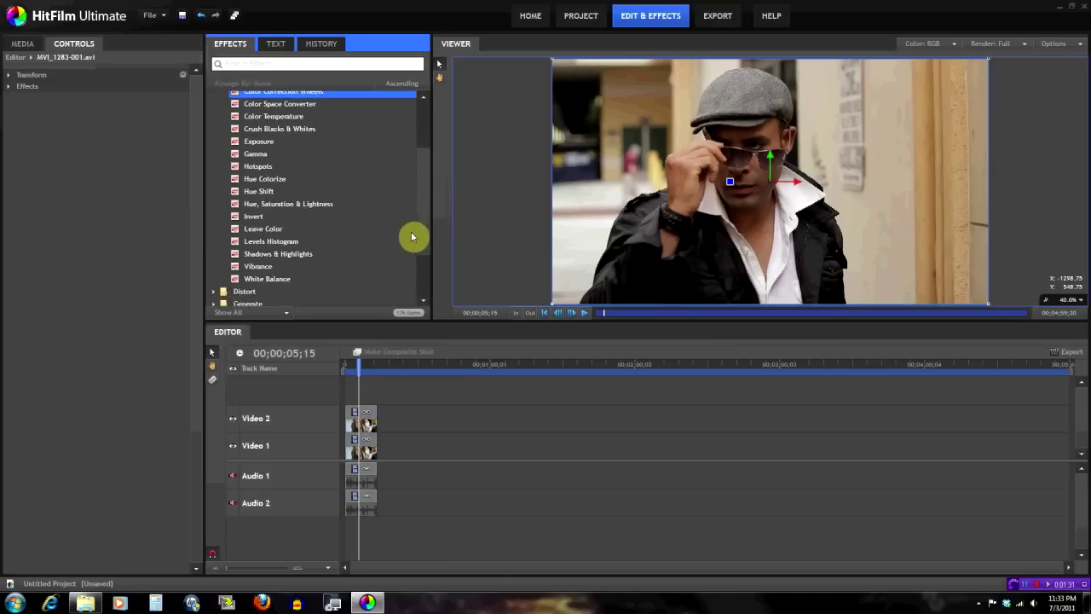
{"action": "left_click_drag", "start_coordinate": [328, 208], "coordinate": [365, 452]}
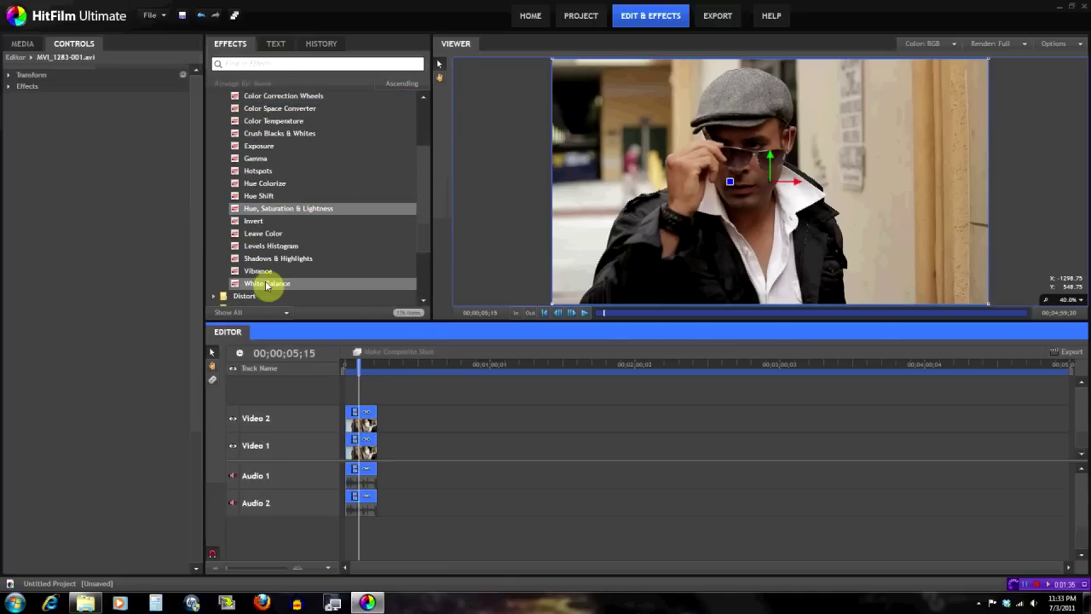
{"action": "left_click_drag", "start_coordinate": [264, 283], "coordinate": [360, 446]}
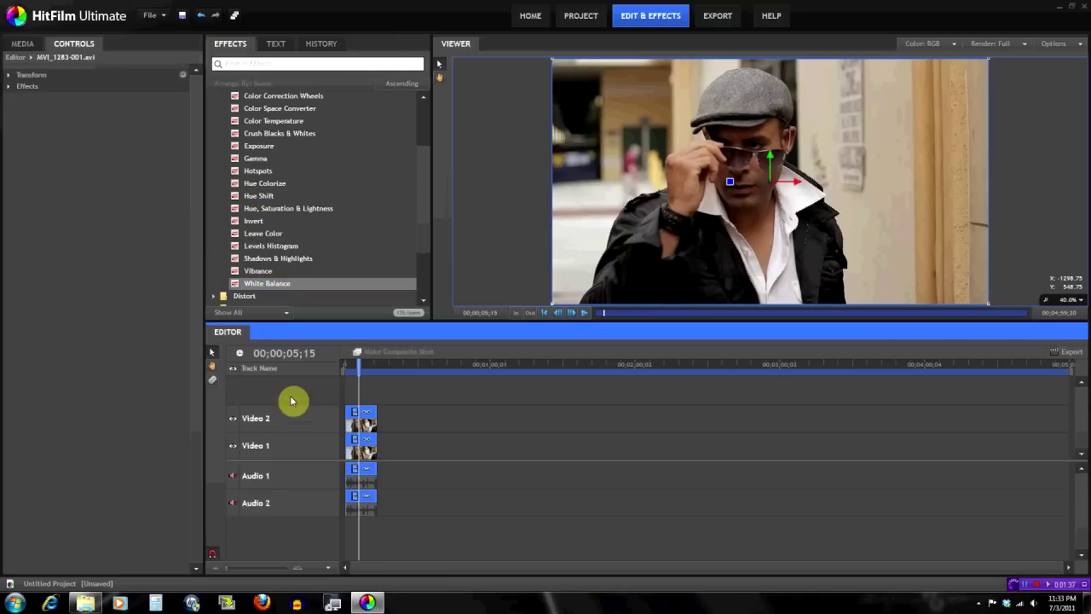
{"action": "left_click", "coordinate": [362, 445]}
{"action": "left_click", "coordinate": [233, 420]}
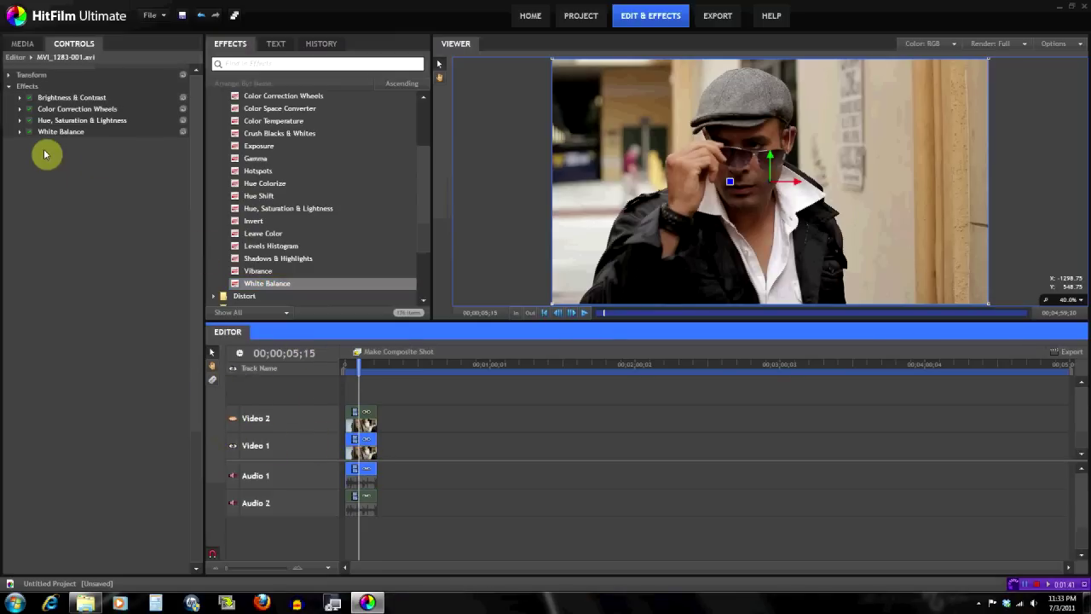
{"action": "mouse_move", "coordinate": [47, 133]}
{"action": "left_mouse_down"}
{"action": "mouse_move", "coordinate": [55, 99]}
{"action": "mouse_move", "coordinate": [47, 127]}
{"action": "left_mouse_up"}
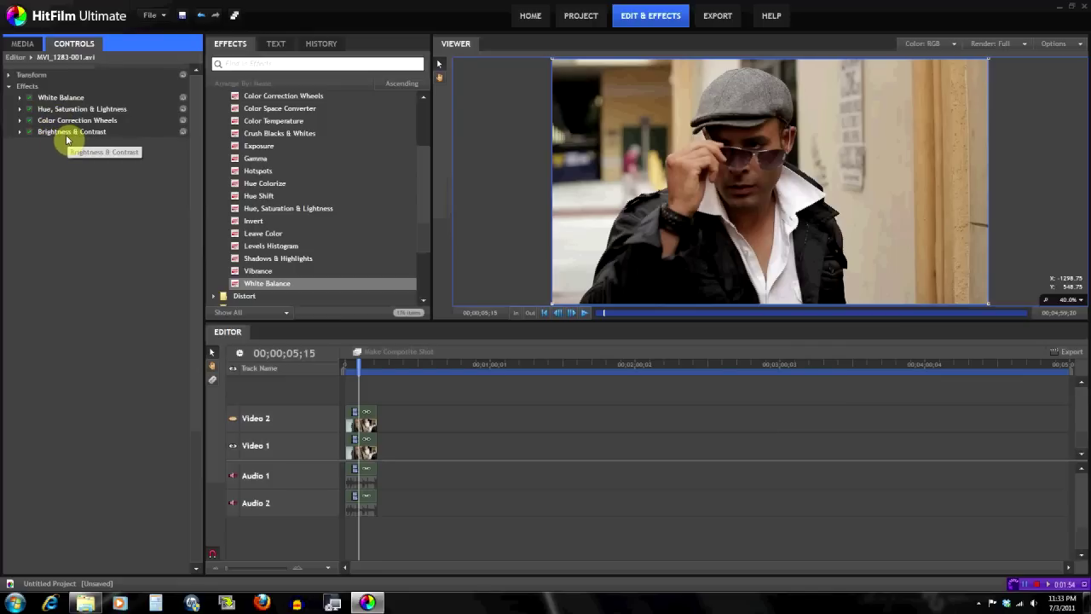
Step: Expand the White Balance effect to show its Color setting at 255, 255, 255
{"action": "left_click", "coordinate": [20, 100]}
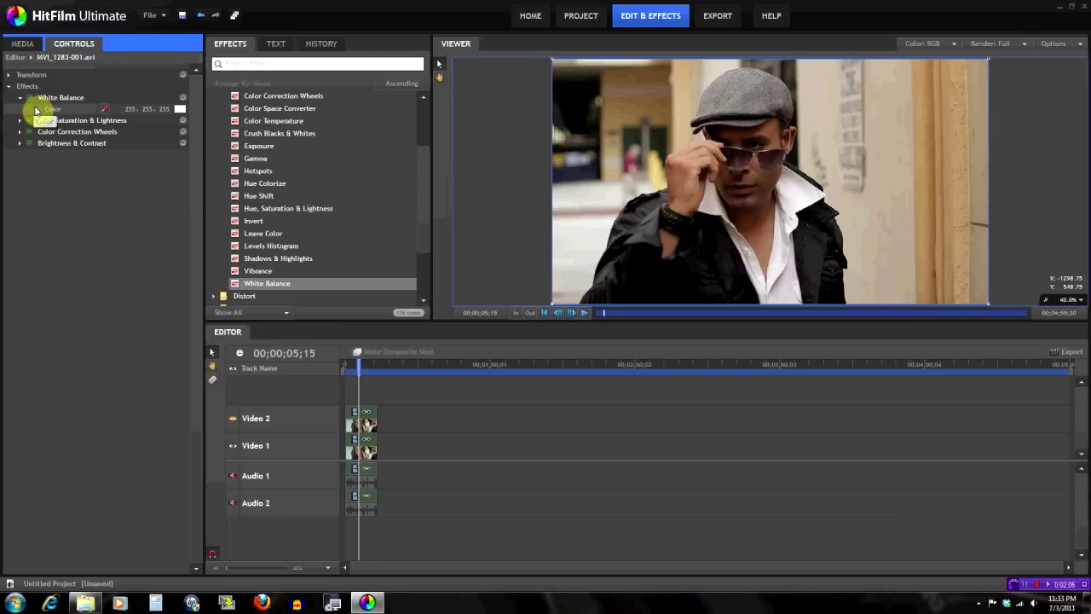
Step: Sample the white shirt collar as the White Balance colour (236, 236, 236) and toggle the effect to compare
{"action": "left_click", "coordinate": [103, 109]}
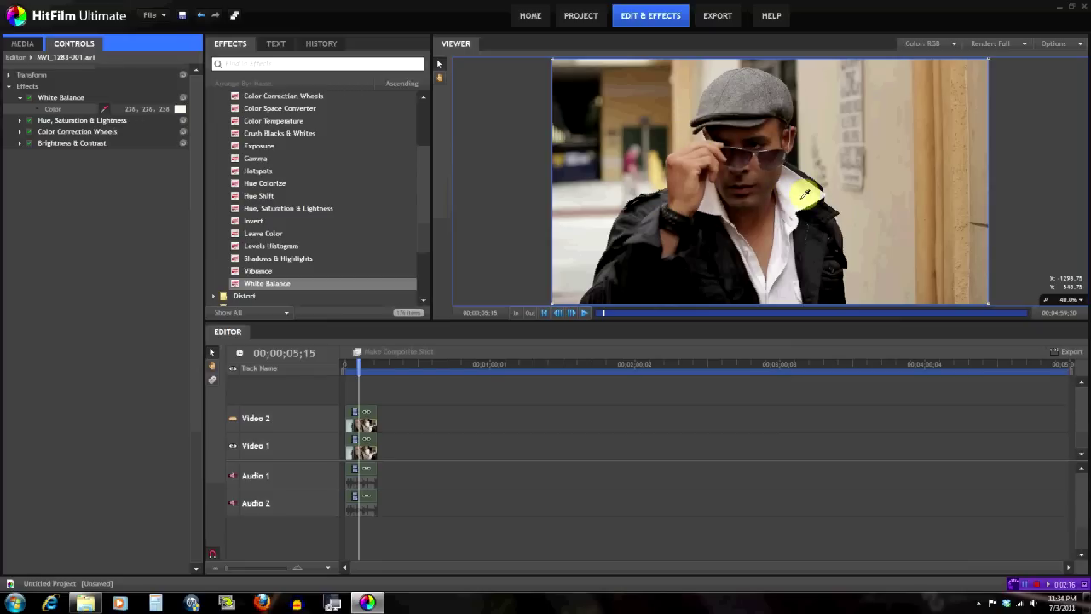
{"action": "left_click", "coordinate": [805, 195]}
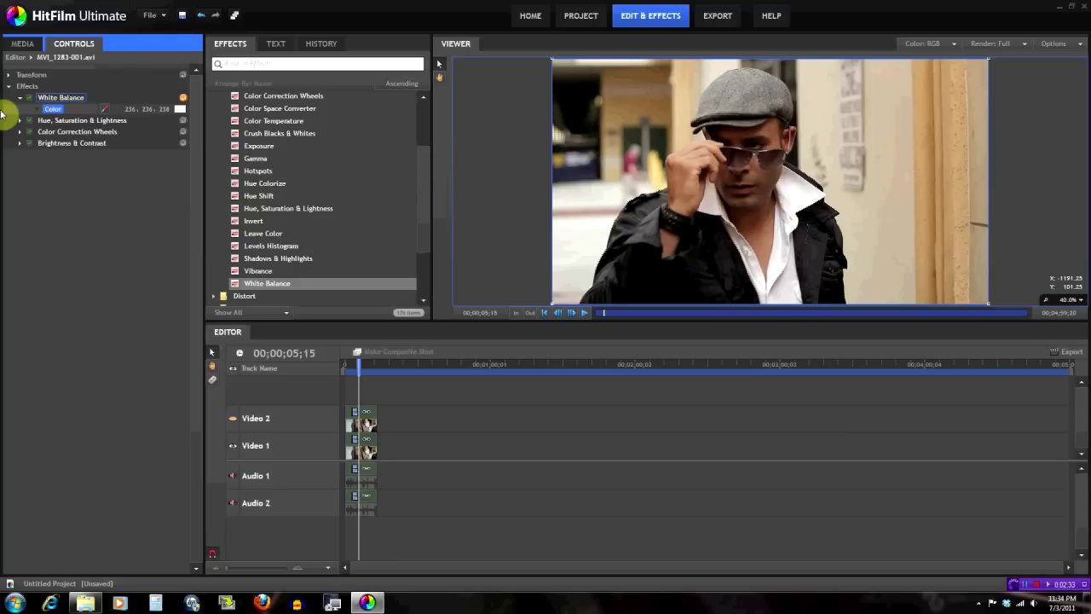
{"action": "left_click", "coordinate": [29, 98]}
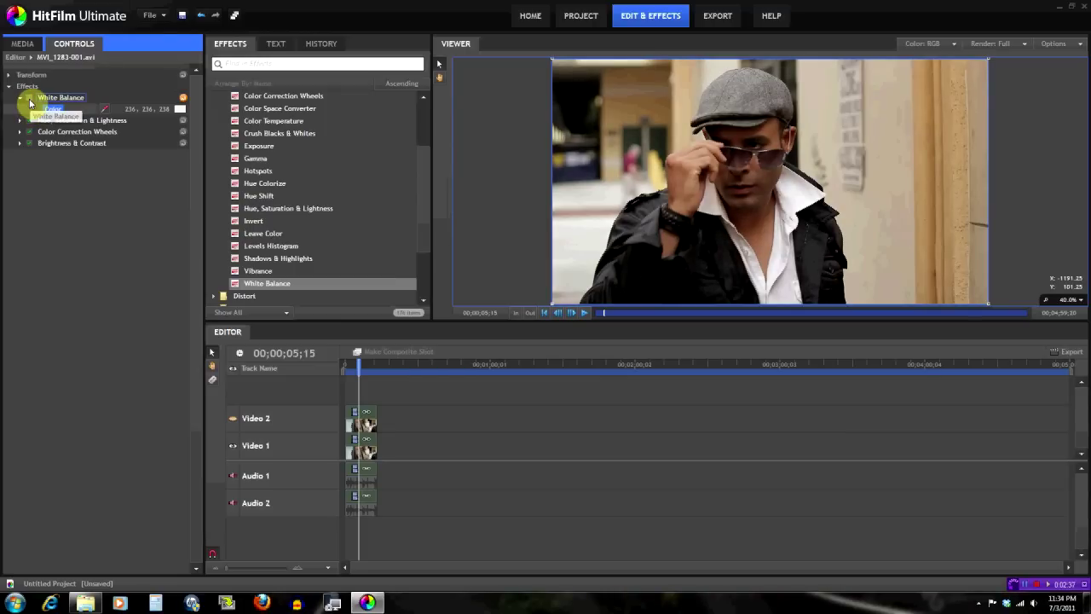
{"action": "left_click", "coordinate": [29, 98]}
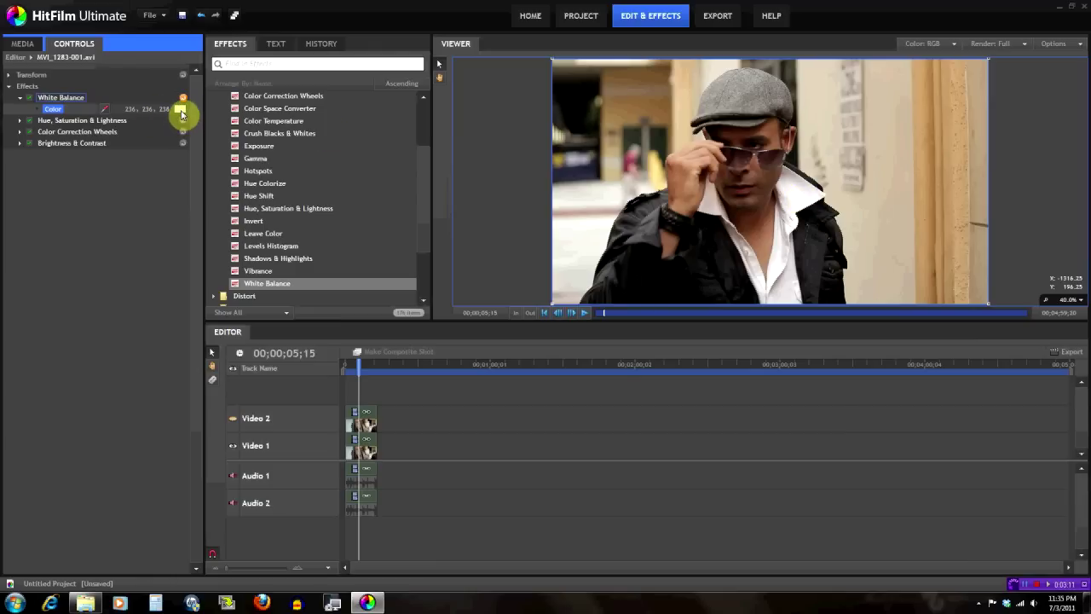
{"action": "left_click", "coordinate": [180, 111]}
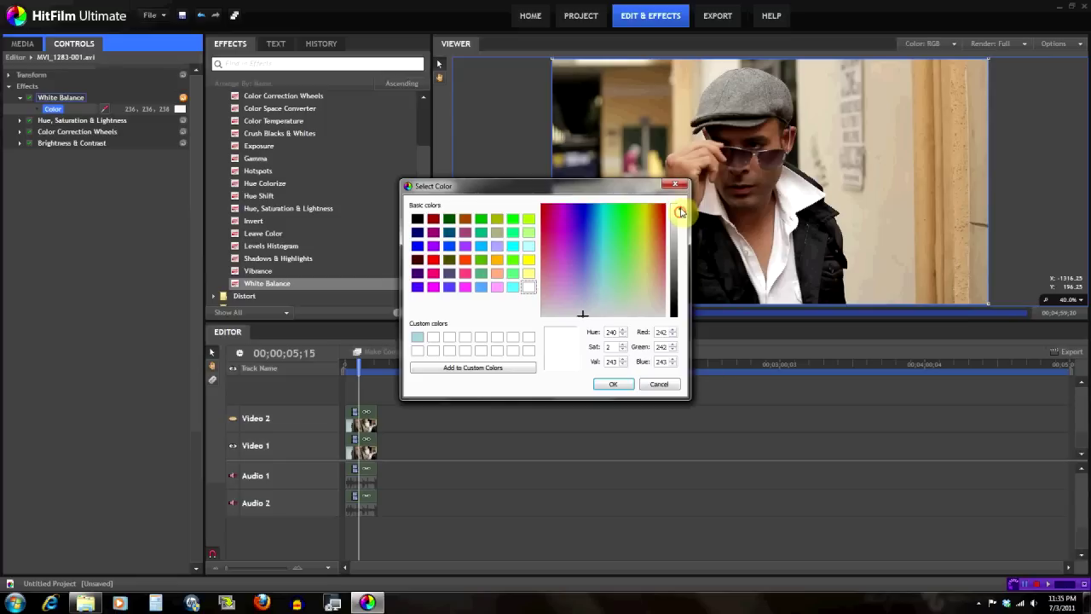
Step: Raise the reference colour to full brightness, 253, 253, 255, and confirm it
{"action": "left_click", "coordinate": [681, 202]}
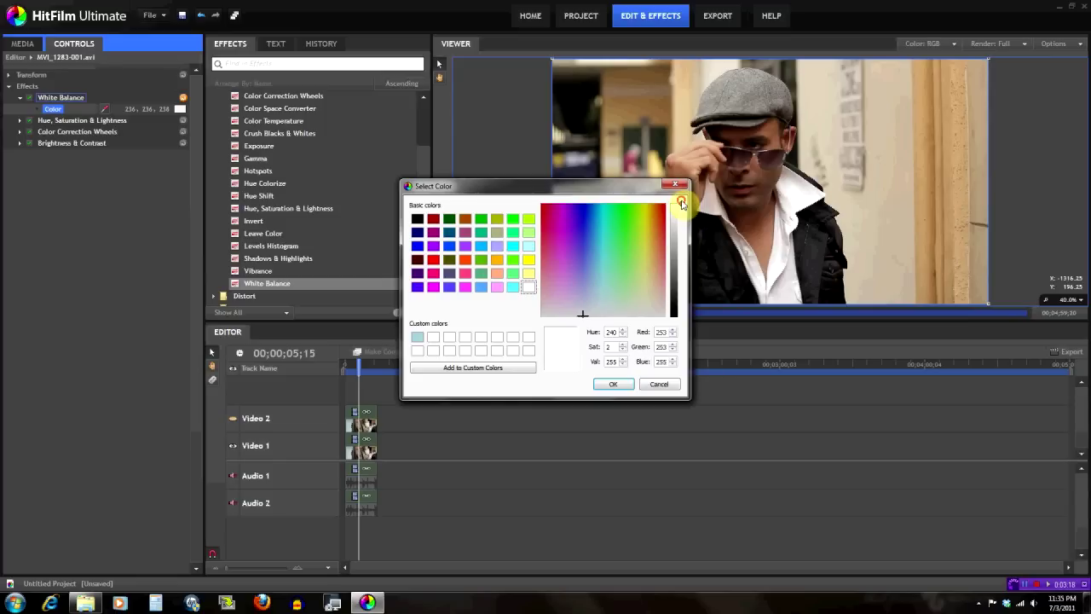
{"action": "left_click", "coordinate": [614, 385]}
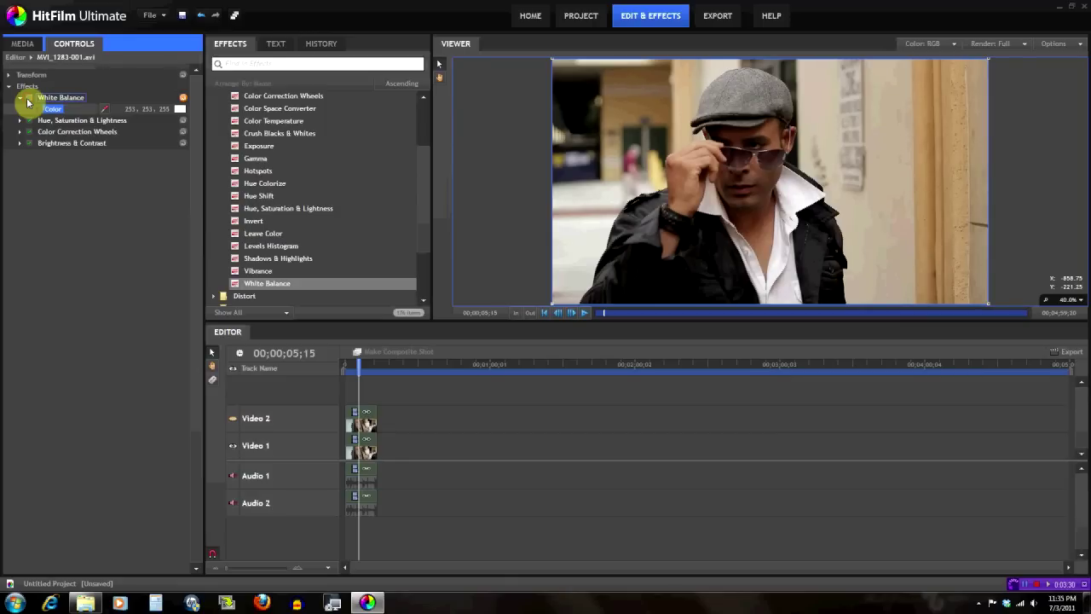
Step: Select the White Balance effect and its Color row, then collapse White Balance
{"action": "left_click", "coordinate": [54, 99]}
{"action": "left_click", "coordinate": [54, 108]}
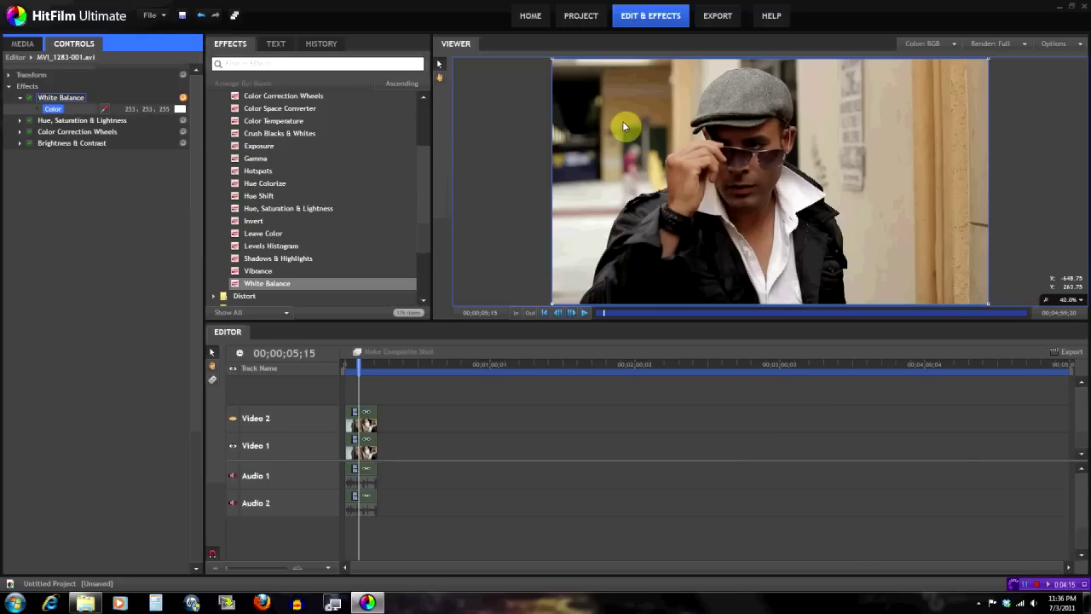
{"action": "left_click", "coordinate": [20, 99]}
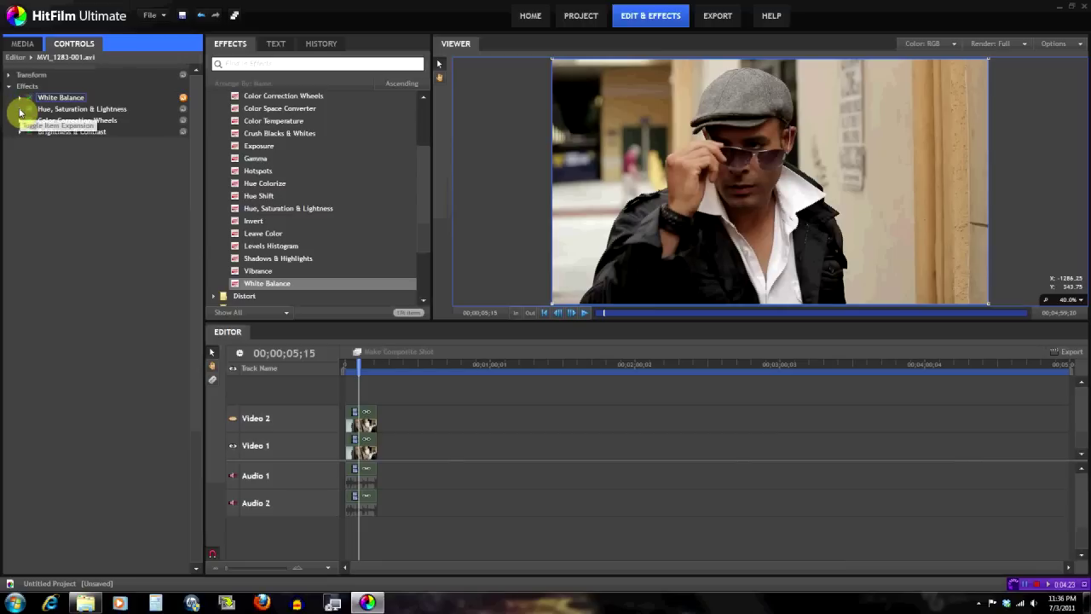
Step: Trial Master hue shift, saturation 100 and lightness values in Hue, Saturation & Lightness, then reset the effect
{"action": "left_click", "coordinate": [20, 110]}
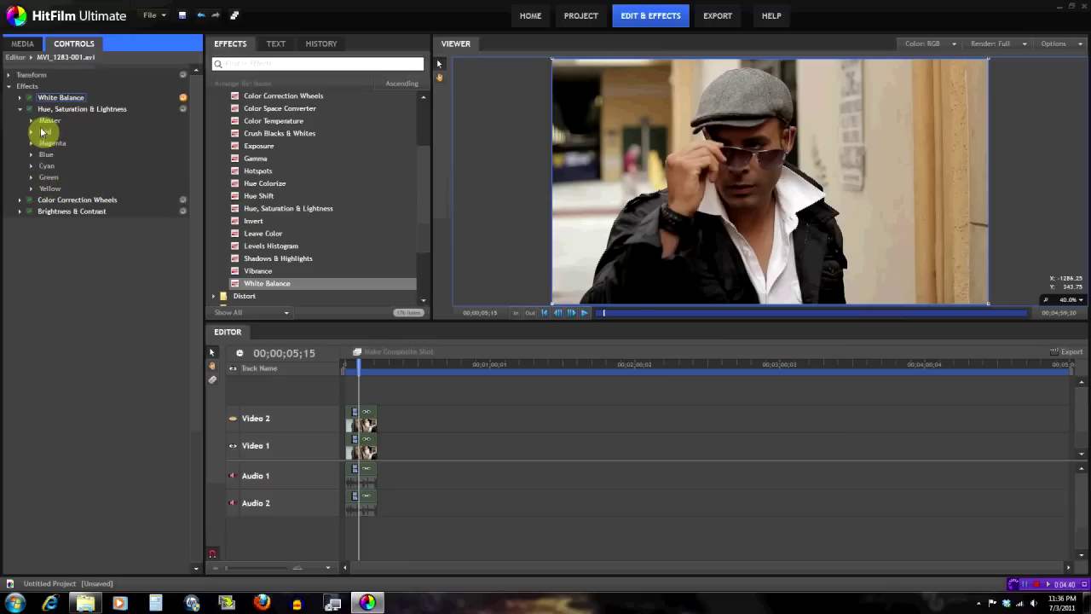
{"action": "left_click", "coordinate": [33, 122]}
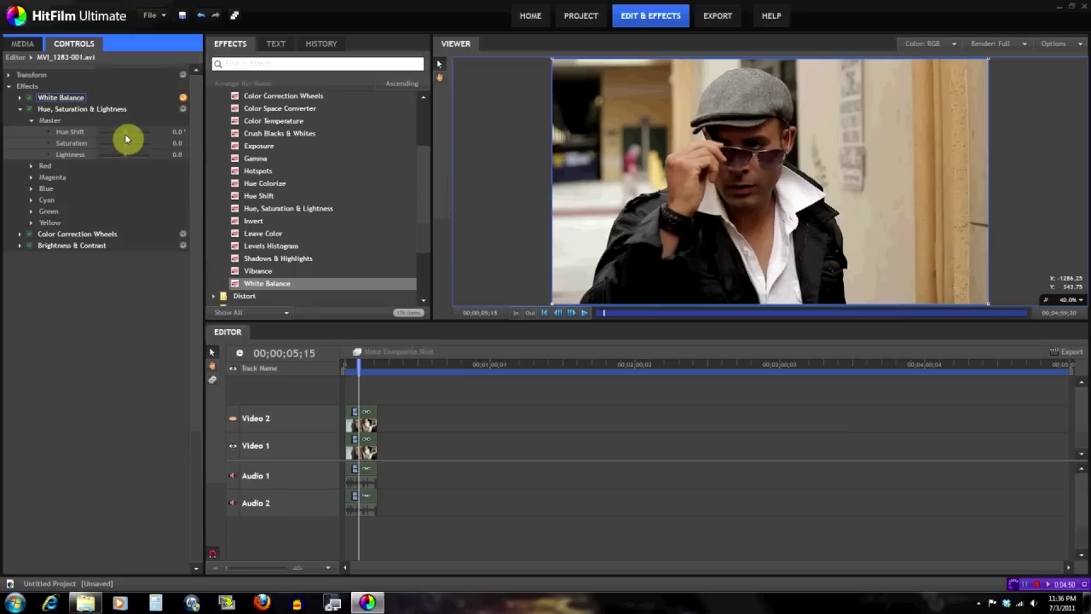
{"action": "mouse_move", "coordinate": [126, 138]}
{"action": "left_mouse_down"}
{"action": "mouse_move", "coordinate": [144, 137]}
{"action": "mouse_move", "coordinate": [117, 139]}
{"action": "mouse_move", "coordinate": [136, 137]}
{"action": "left_mouse_up"}
{"action": "left_click", "coordinate": [181, 109]}
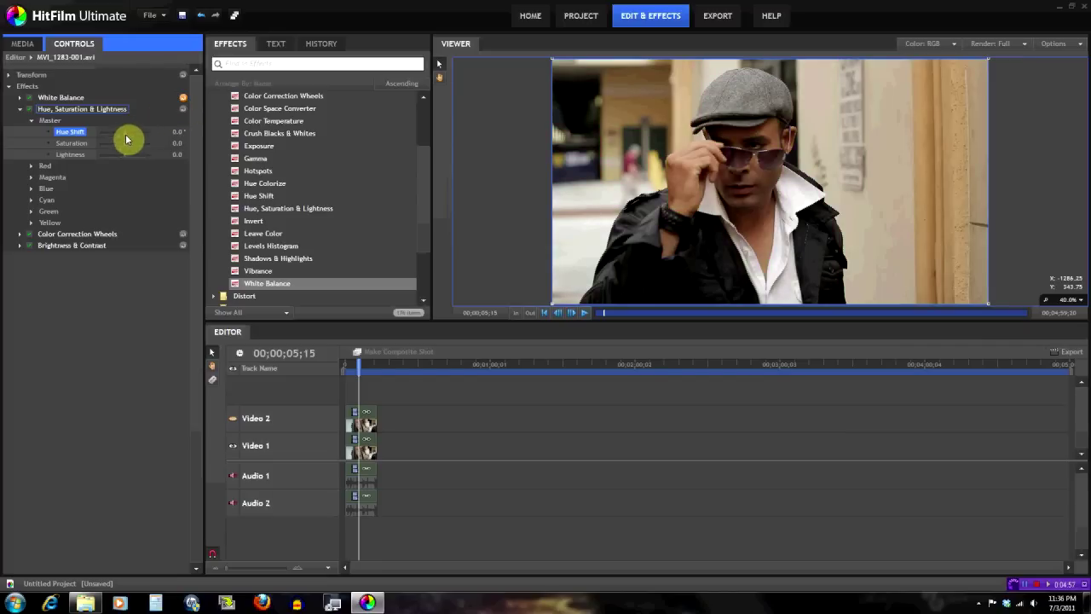
{"action": "left_click_drag", "start_coordinate": [126, 148], "coordinate": [157, 143]}
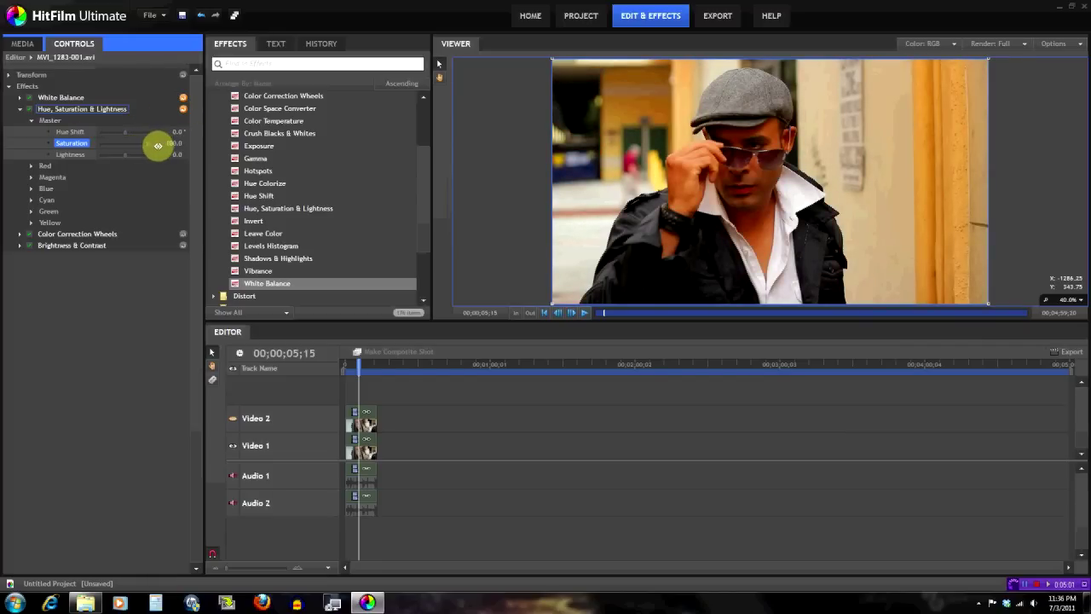
{"action": "left_click", "coordinate": [182, 109]}
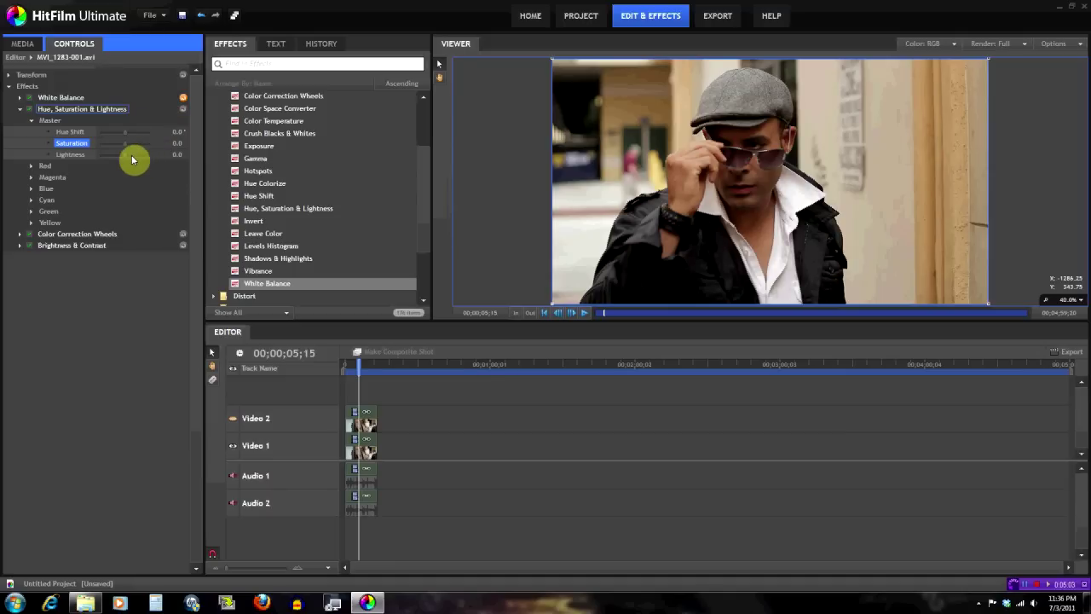
{"action": "mouse_move", "coordinate": [124, 155]}
{"action": "left_mouse_down"}
{"action": "mouse_move", "coordinate": [134, 157]}
{"action": "mouse_move", "coordinate": [122, 163]}
{"action": "left_mouse_up"}
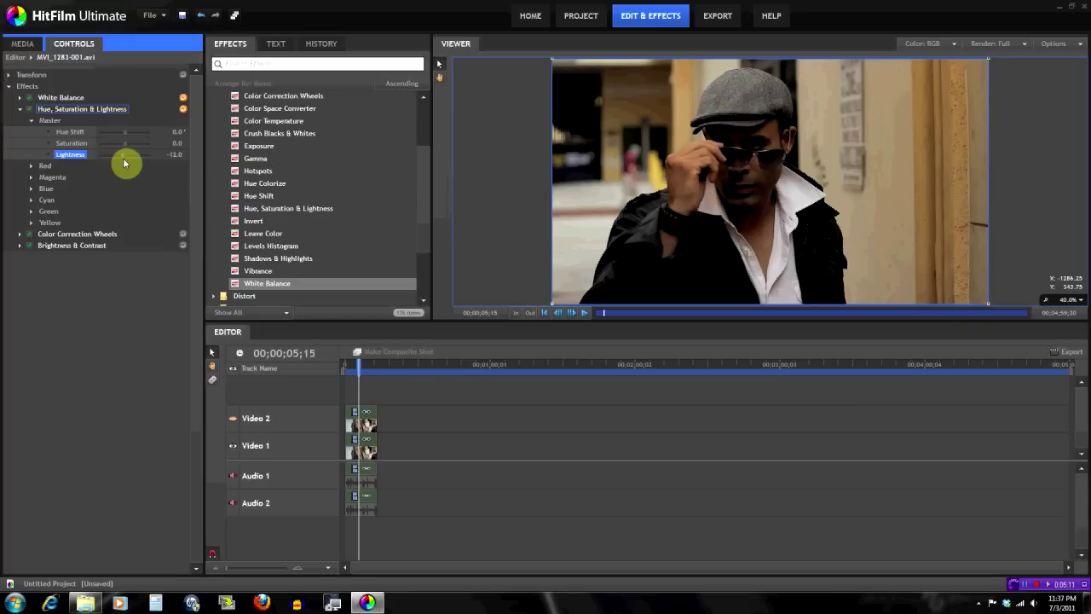
{"action": "left_click_drag", "start_coordinate": [128, 160], "coordinate": [127, 159]}
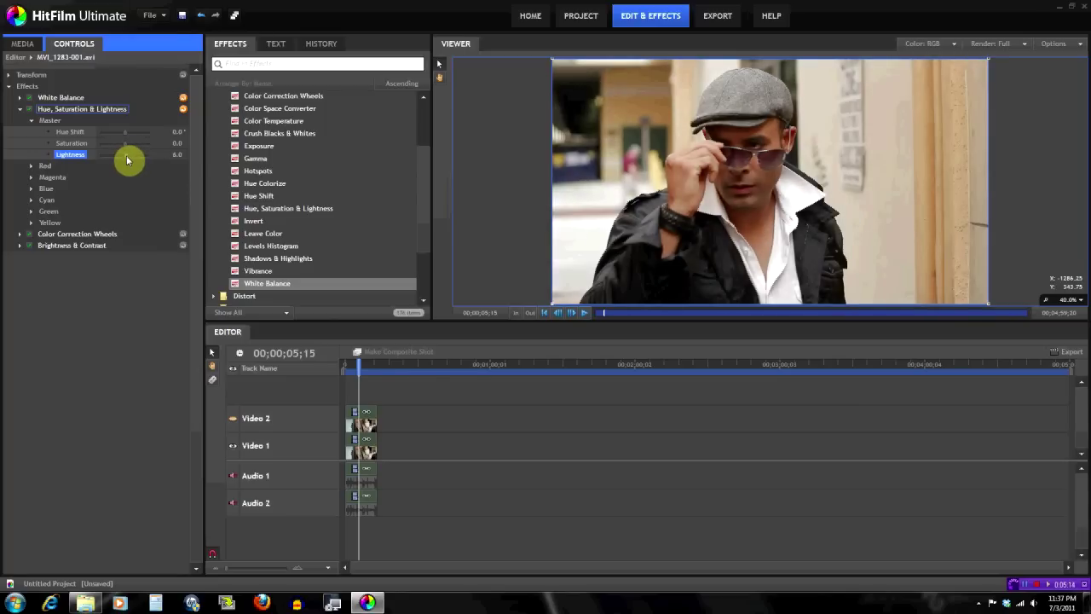
{"action": "left_click", "coordinate": [185, 112]}
Step: Collapse the Master group and open, then close, the Red range settings
{"action": "left_click", "coordinate": [38, 122]}
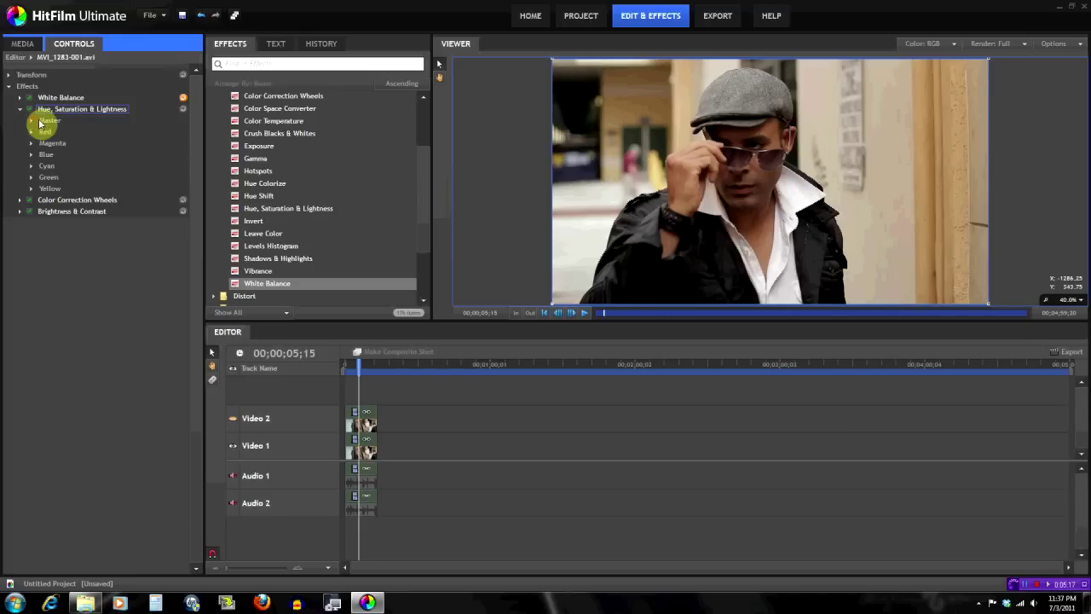
{"action": "left_click", "coordinate": [33, 131]}
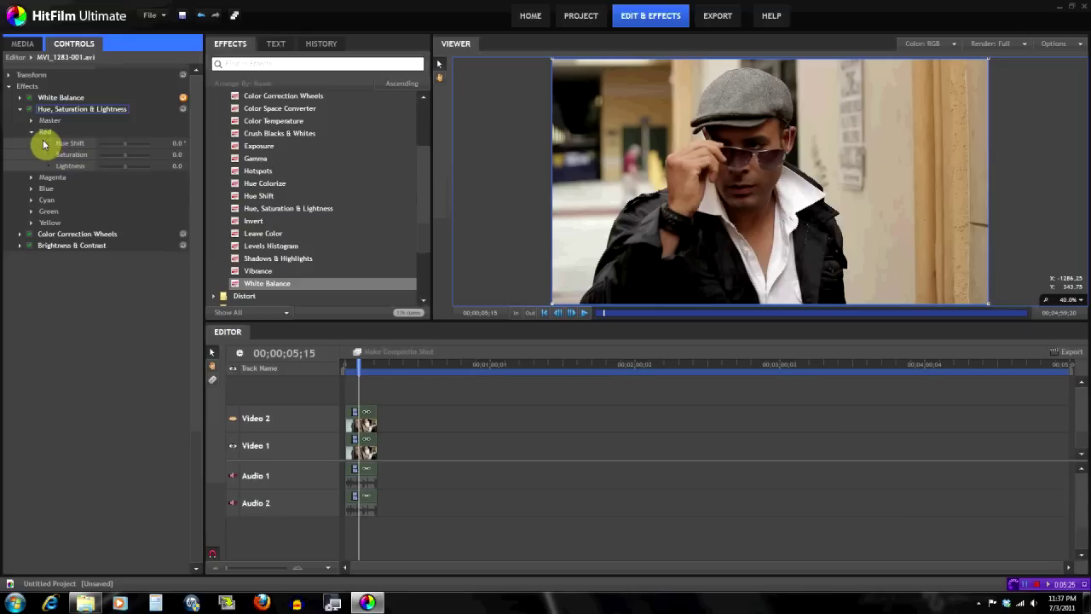
{"action": "left_click", "coordinate": [34, 135]}
{"action": "left_click", "coordinate": [34, 134]}
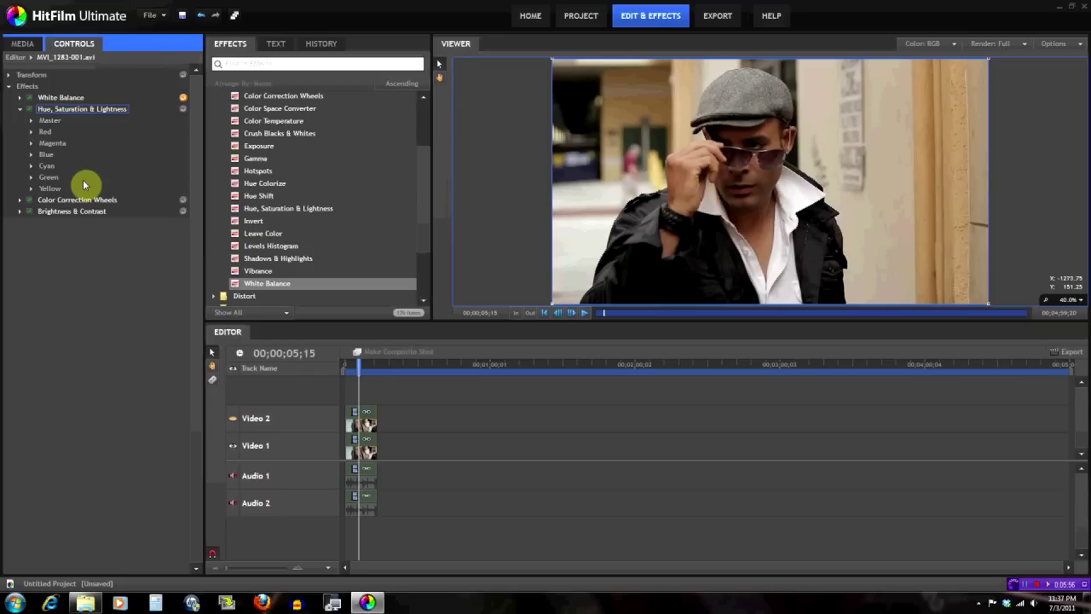
Step: Expand the Red, Magenta, Blue, Cyan, Green and Yellow ranges and raise Red Lightness to 50
{"action": "left_click", "coordinate": [31, 132]}
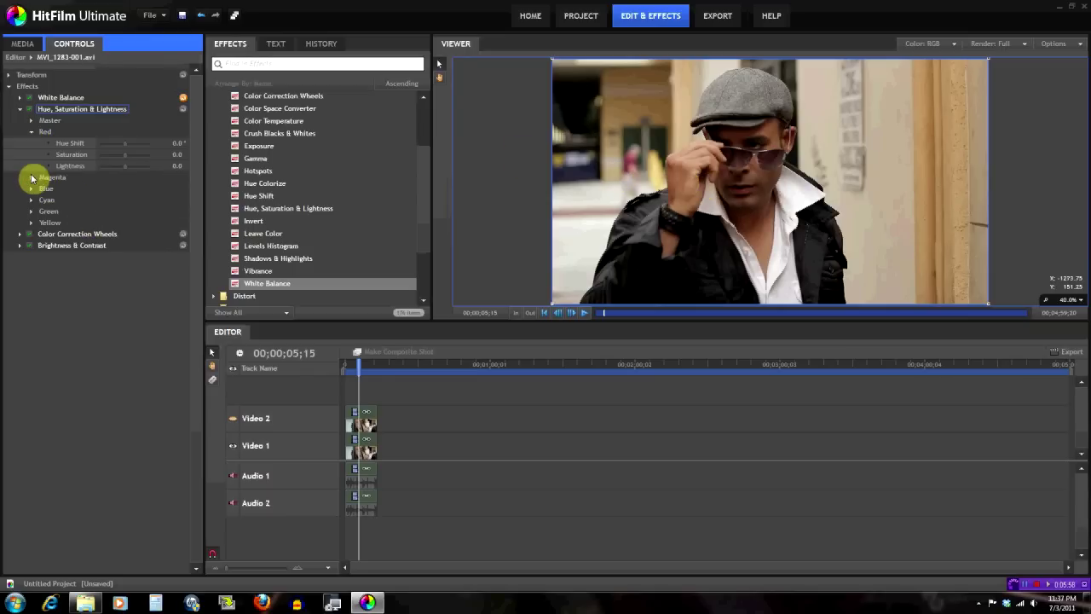
{"action": "left_click", "coordinate": [30, 178]}
{"action": "left_click", "coordinate": [32, 222]}
{"action": "left_click", "coordinate": [31, 268]}
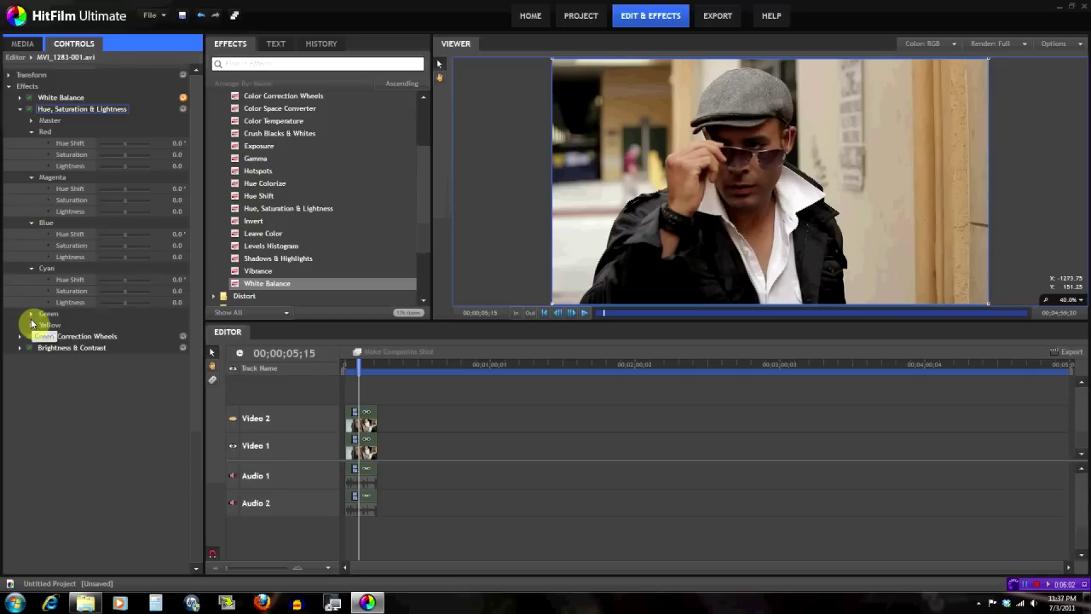
{"action": "left_click", "coordinate": [30, 314]}
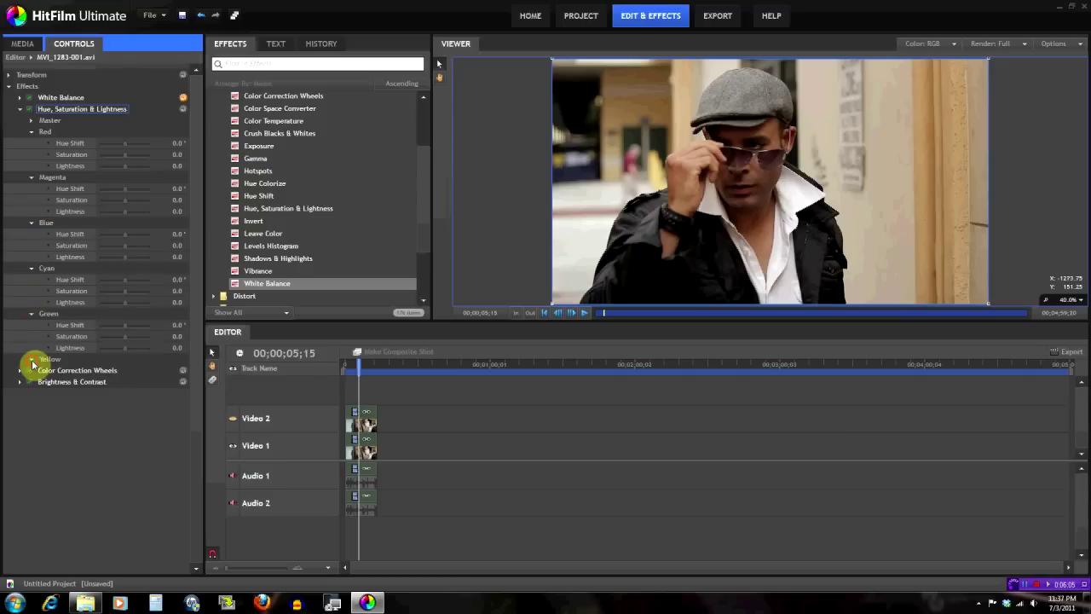
{"action": "left_click", "coordinate": [32, 360]}
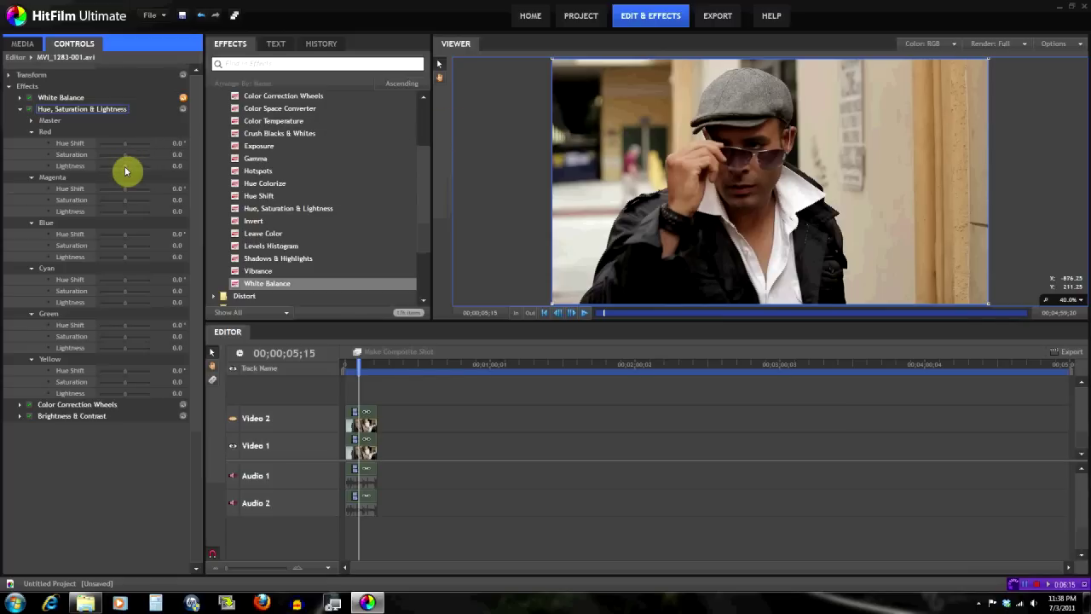
{"action": "mouse_move", "coordinate": [125, 168]}
{"action": "left_mouse_down"}
{"action": "mouse_move", "coordinate": [143, 168]}
{"action": "mouse_move", "coordinate": [127, 177]}
{"action": "mouse_move", "coordinate": [137, 176]}
{"action": "left_mouse_up"}
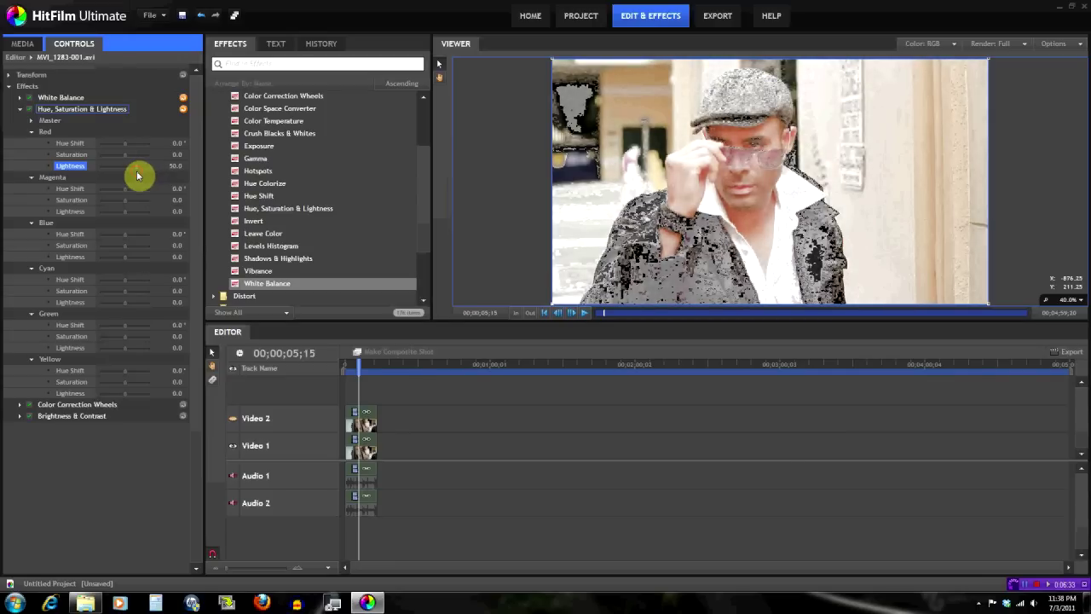
{"action": "left_click_drag", "start_coordinate": [137, 176], "coordinate": [142, 167]}
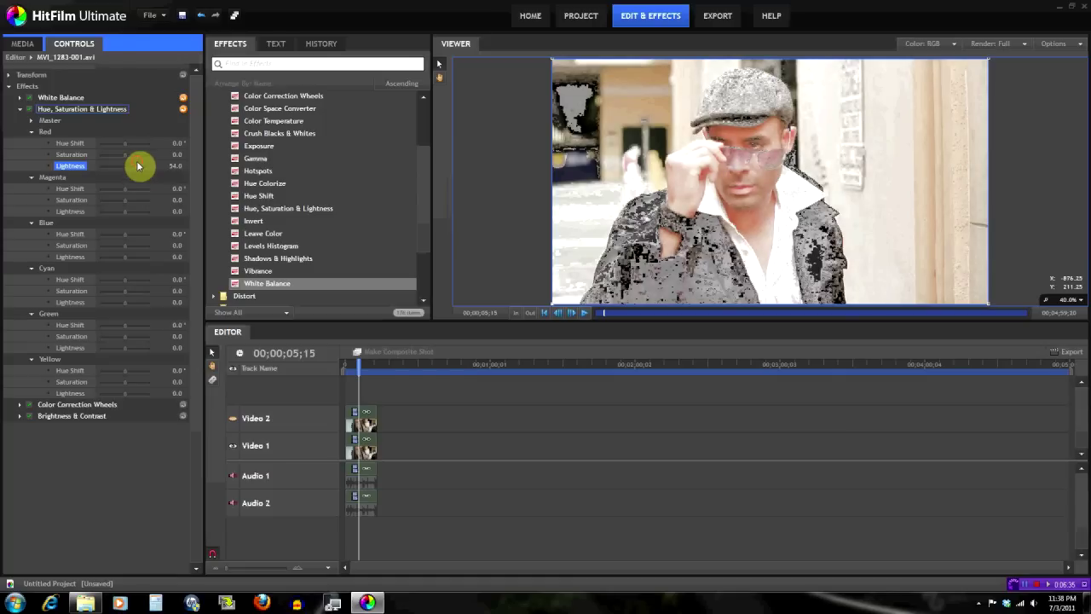
{"action": "left_click", "coordinate": [182, 111]}
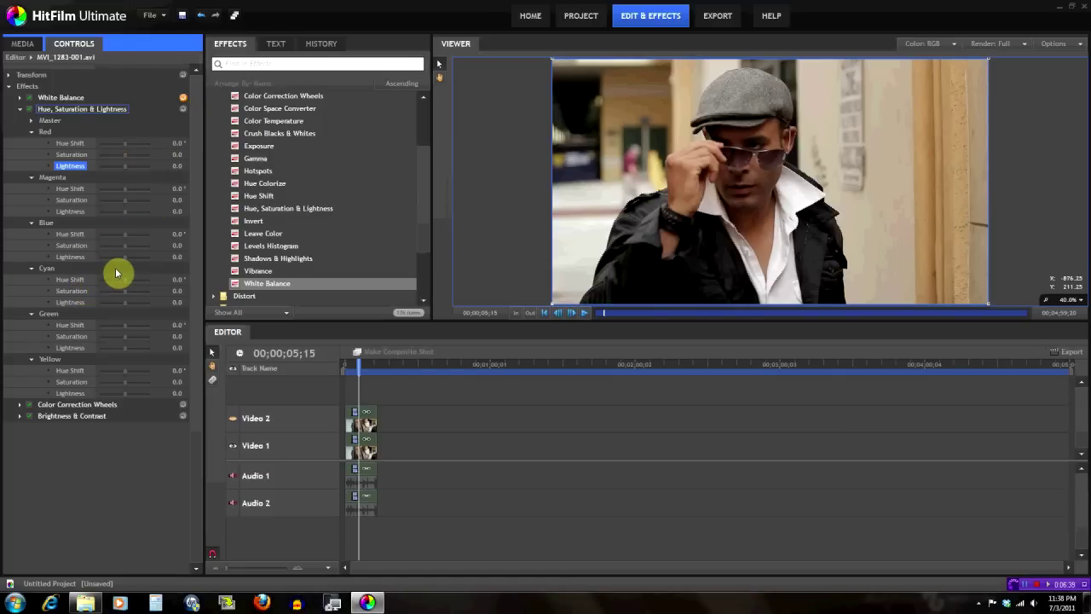
{"action": "mouse_move", "coordinate": [128, 260]}
{"action": "left_mouse_down"}
{"action": "mouse_move", "coordinate": [151, 259]}
{"action": "mouse_move", "coordinate": [132, 271]}
{"action": "mouse_move", "coordinate": [125, 259]}
{"action": "left_mouse_up"}
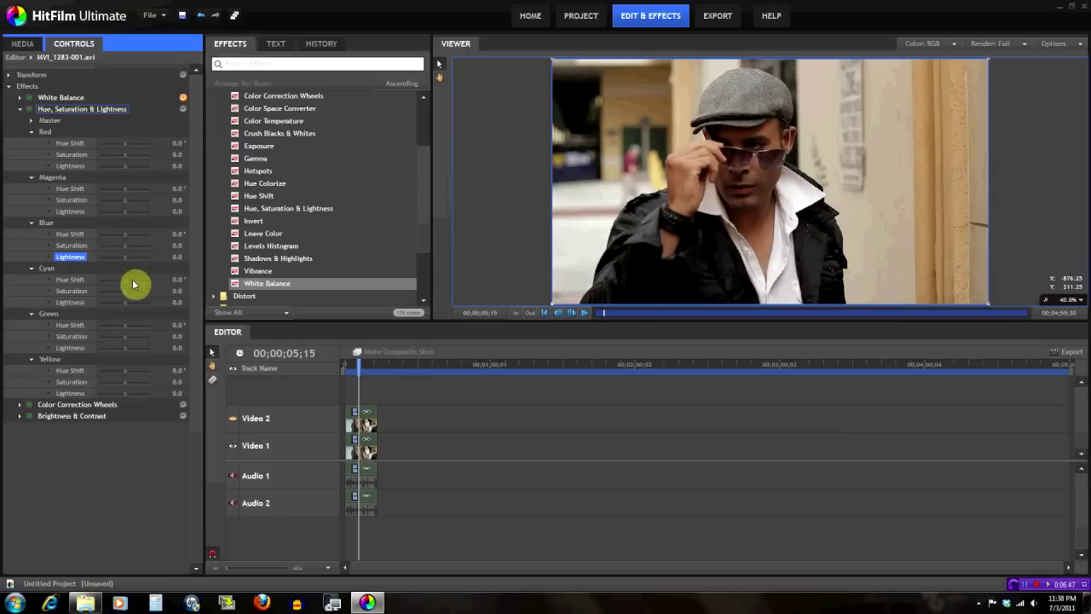
{"action": "left_click_drag", "start_coordinate": [127, 304], "coordinate": [148, 306]}
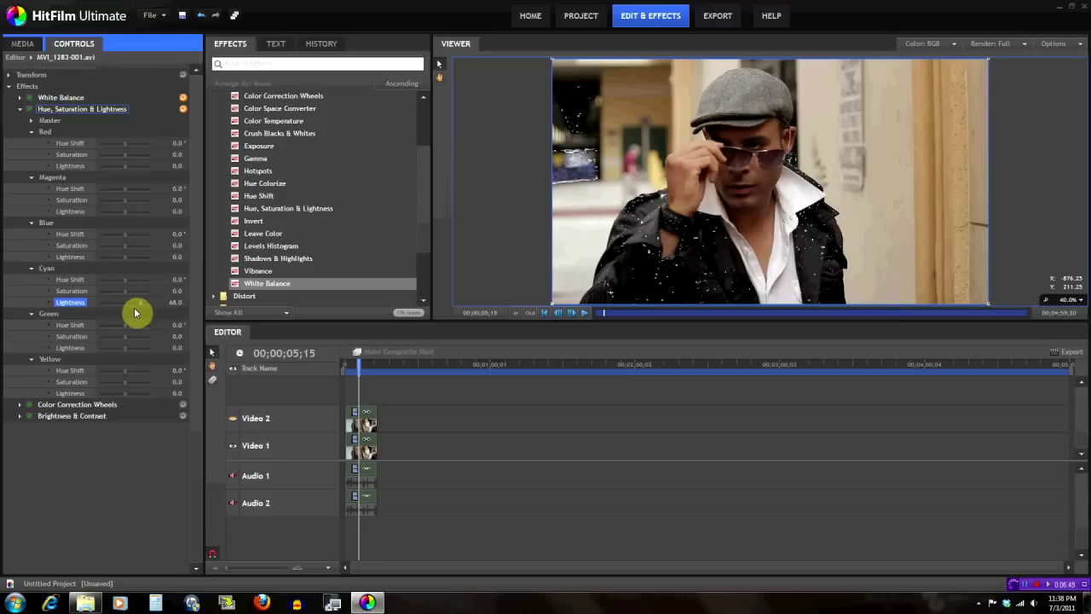
{"action": "left_click_drag", "start_coordinate": [134, 313], "coordinate": [140, 300]}
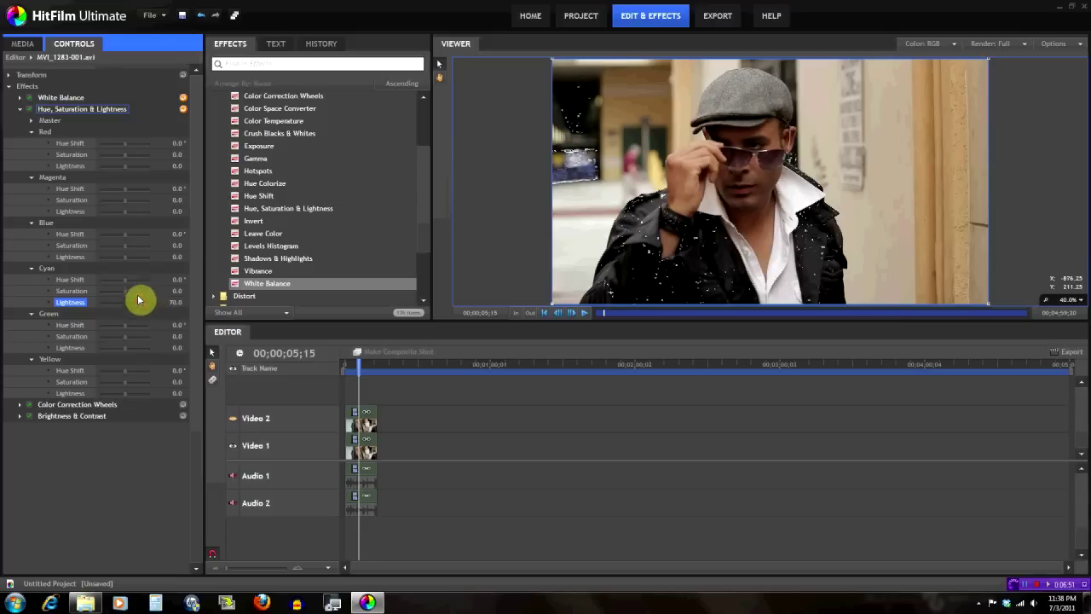
{"action": "left_click", "coordinate": [182, 110]}
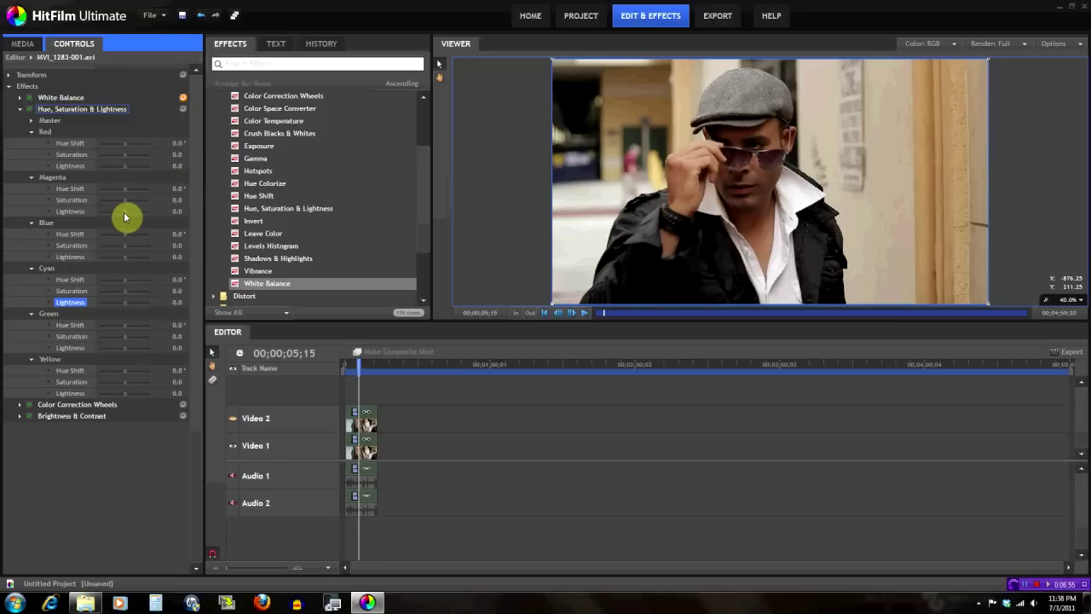
{"action": "left_click_drag", "start_coordinate": [124, 213], "coordinate": [146, 216]}
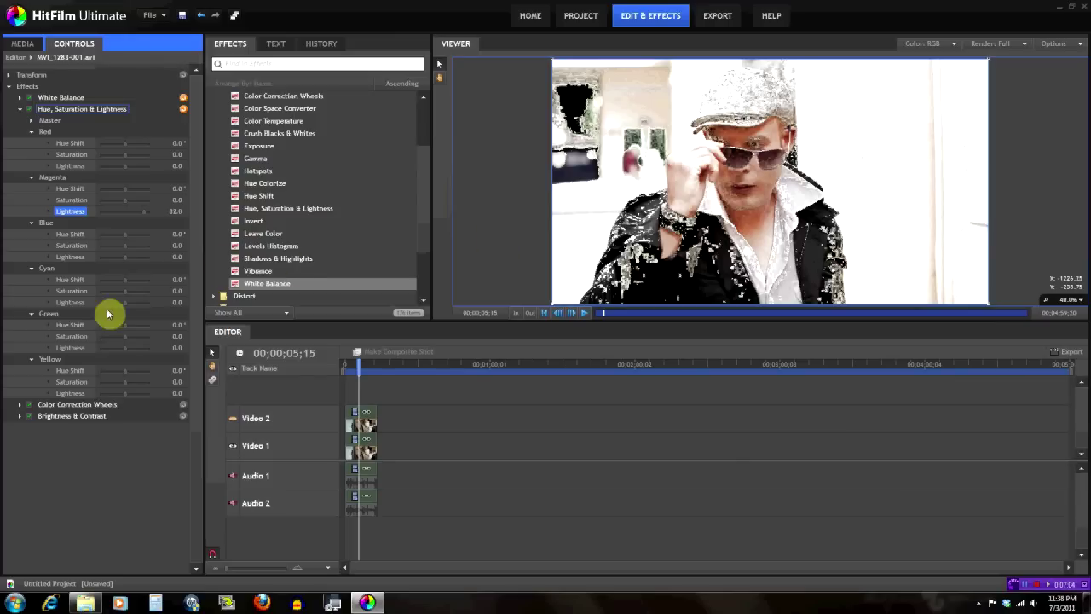
{"action": "left_click_drag", "start_coordinate": [143, 218], "coordinate": [126, 226]}
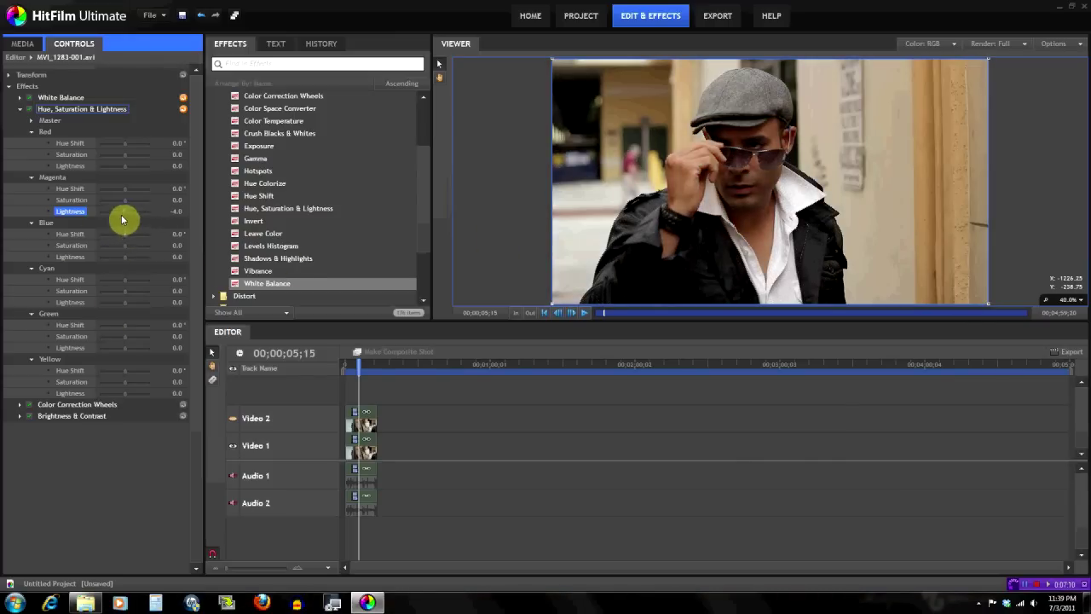
{"action": "mouse_move", "coordinate": [127, 216]}
{"action": "left_mouse_down"}
{"action": "mouse_move", "coordinate": [141, 219]}
{"action": "mouse_move", "coordinate": [124, 218]}
{"action": "left_mouse_up"}
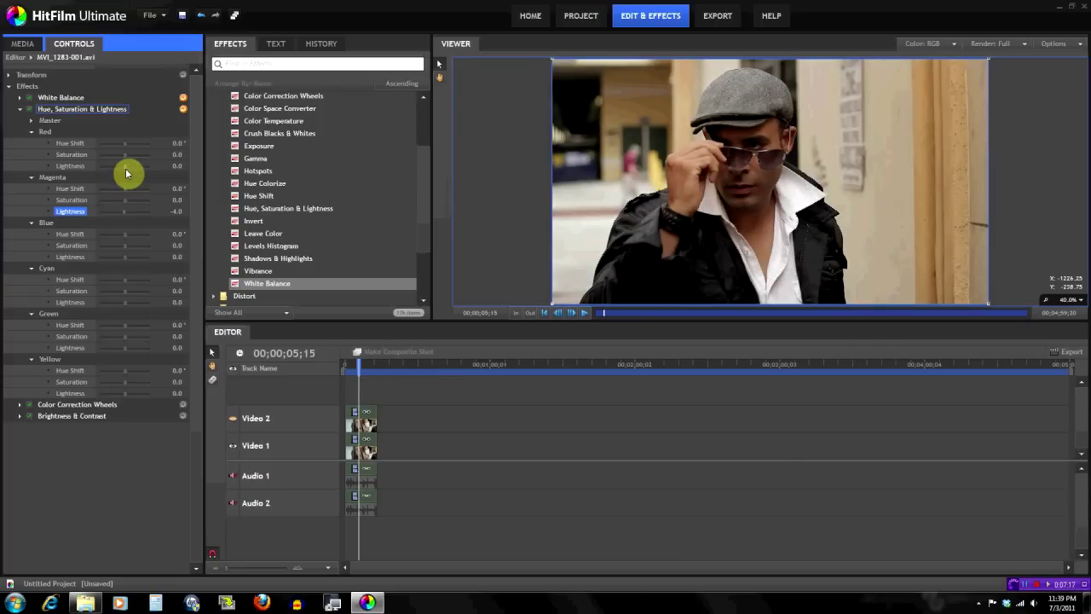
{"action": "left_click_drag", "start_coordinate": [129, 173], "coordinate": [133, 171]}
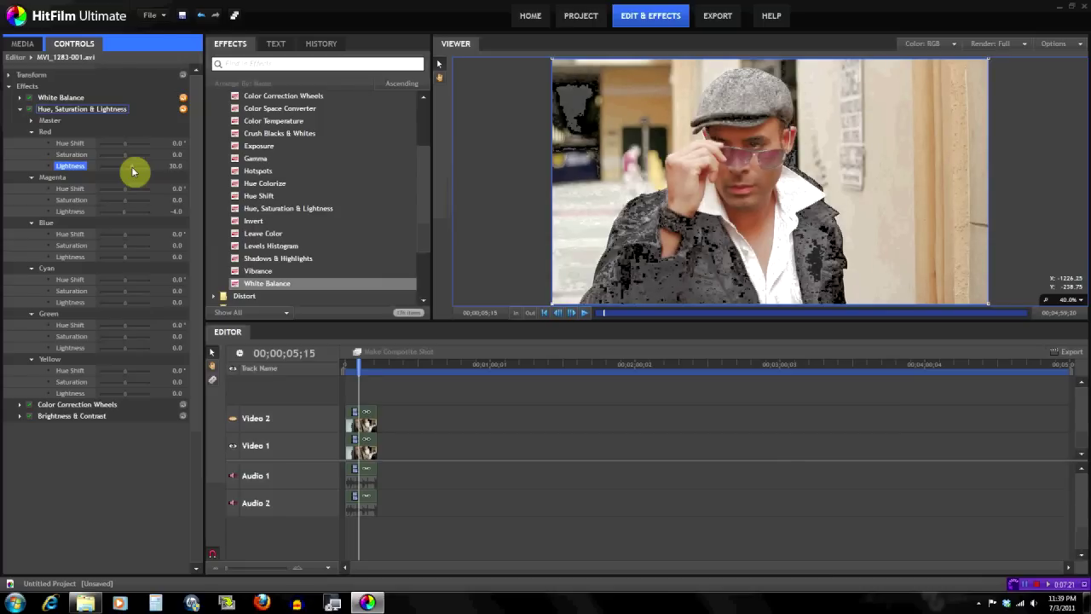
{"action": "left_click_drag", "start_coordinate": [133, 171], "coordinate": [126, 174]}
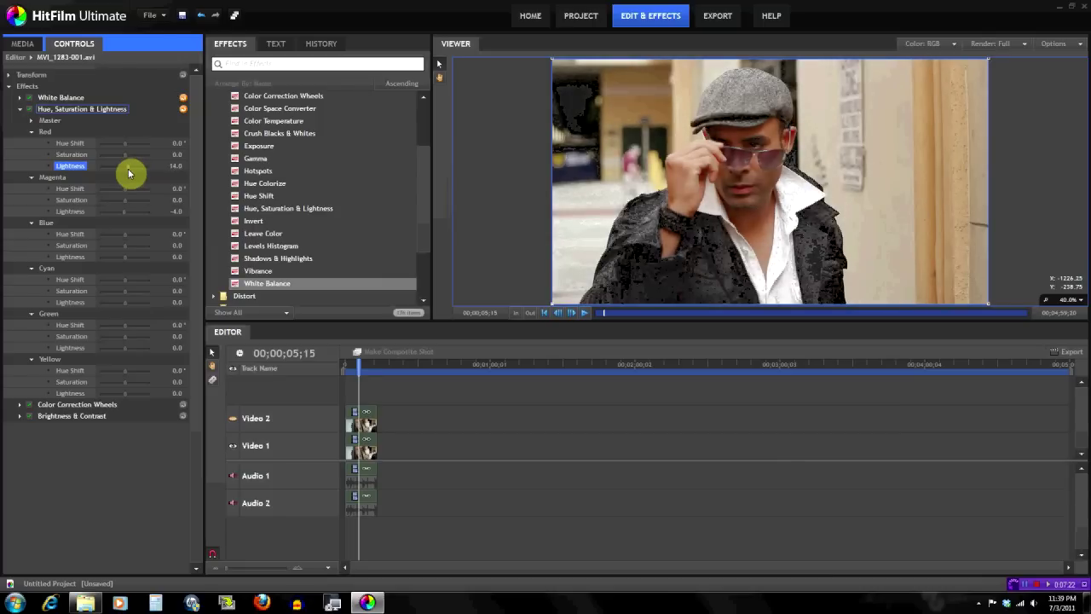
{"action": "left_click", "coordinate": [181, 110]}
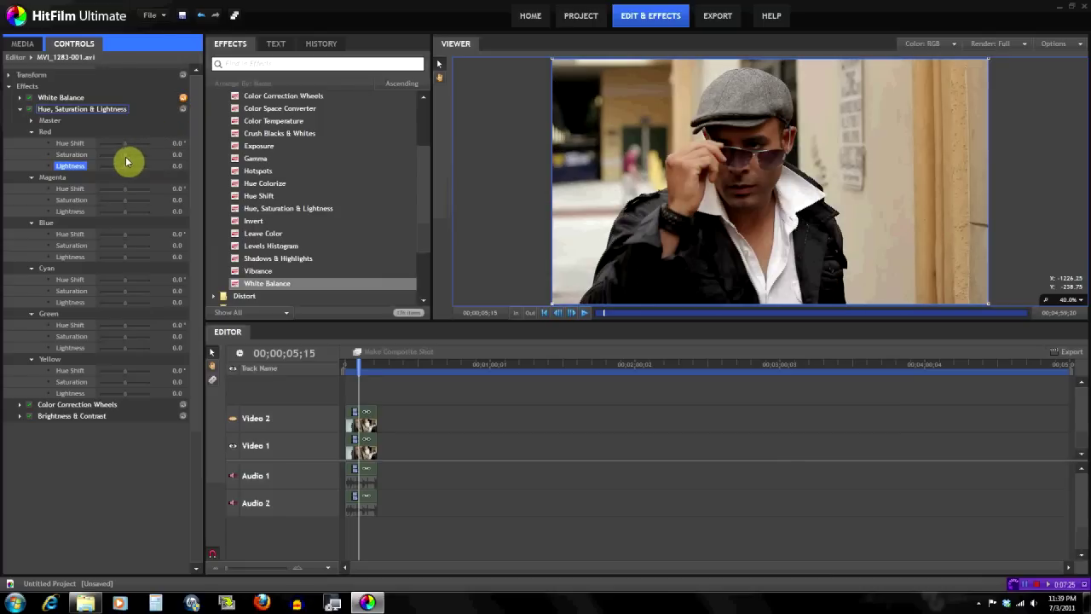
Step: Set Red Saturation to 100, return Magenta Lightness to 0, and drop Magenta Saturation to -72
{"action": "left_click_drag", "start_coordinate": [127, 156], "coordinate": [145, 158]}
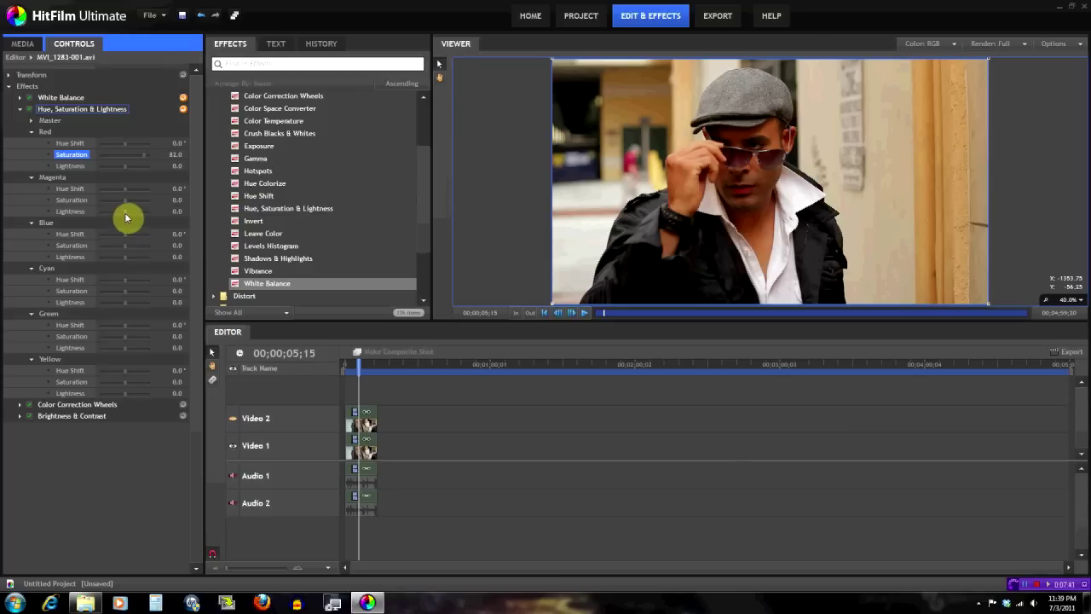
{"action": "left_click_drag", "start_coordinate": [126, 212], "coordinate": [127, 221]}
{"action": "left_click", "coordinate": [176, 211]}
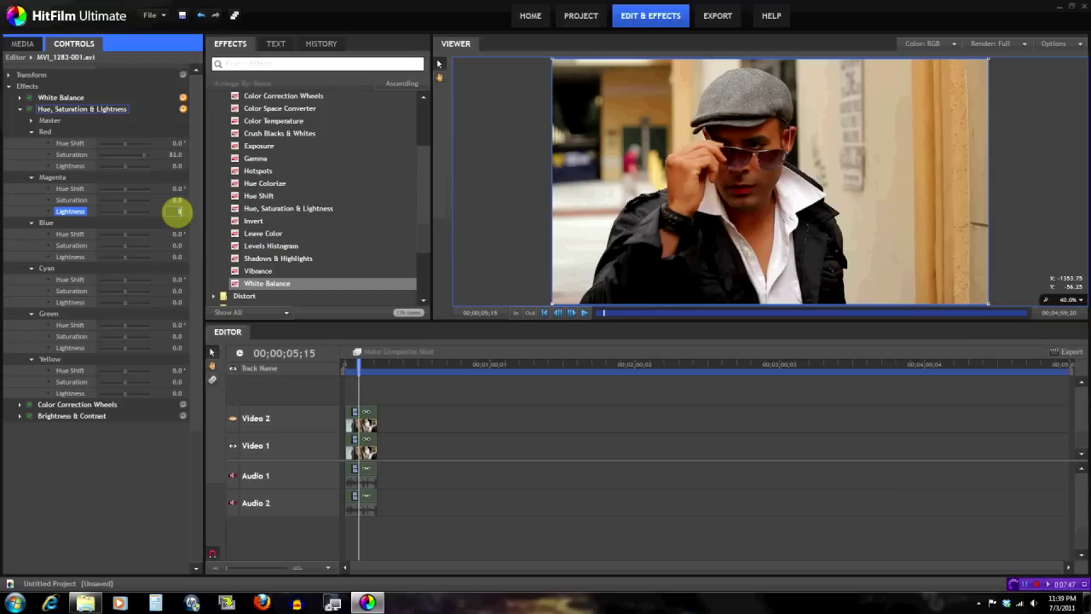
{"action": "type", "text": "0"}
{"action": "key", "text": "Return"}
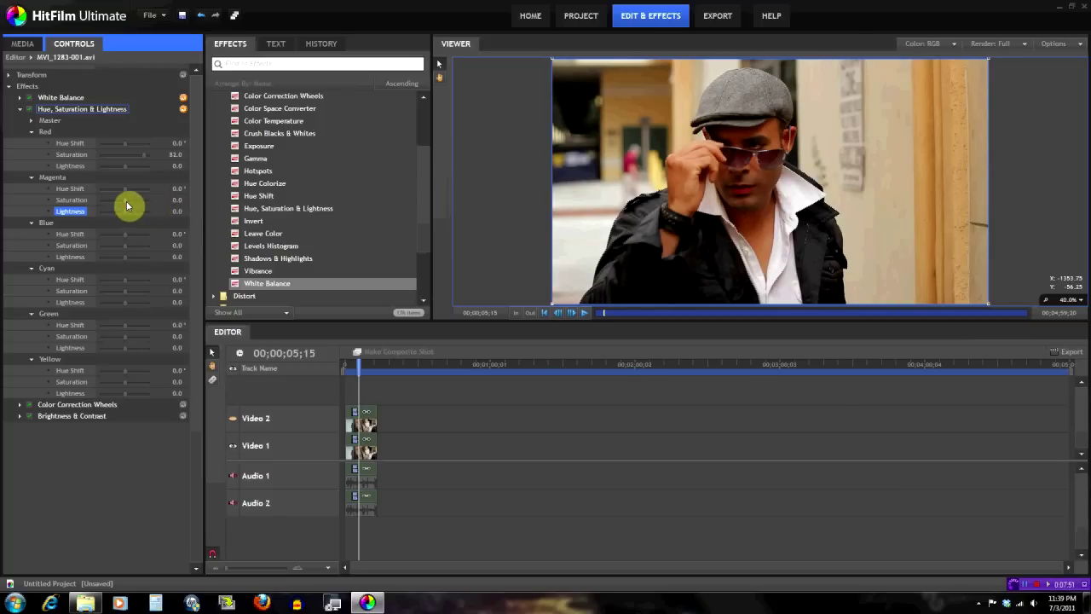
{"action": "left_click_drag", "start_coordinate": [127, 203], "coordinate": [110, 231]}
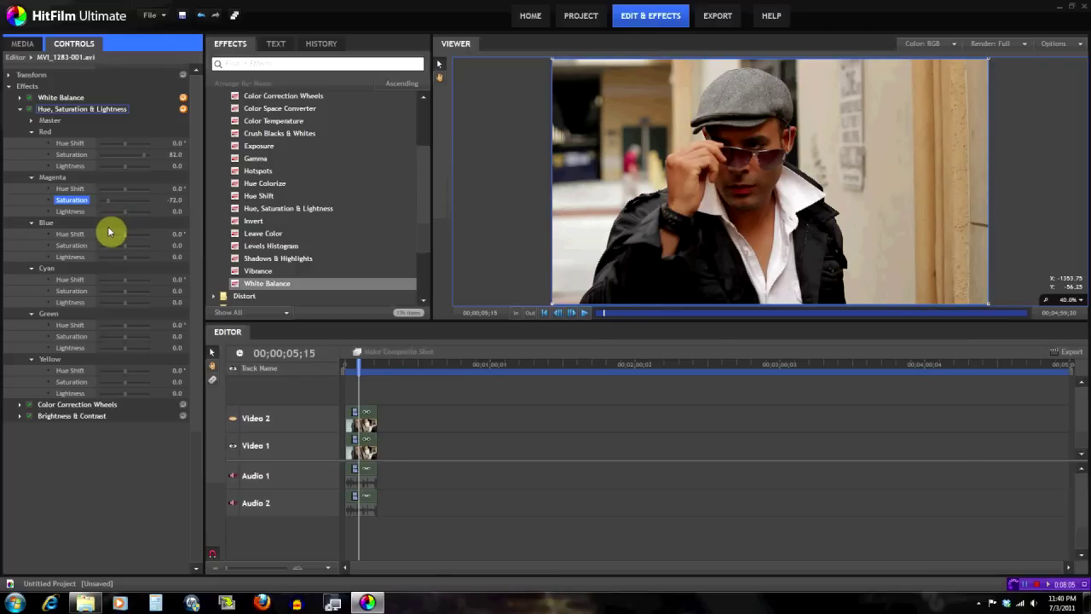
{"action": "left_click_drag", "start_coordinate": [146, 161], "coordinate": [154, 163]}
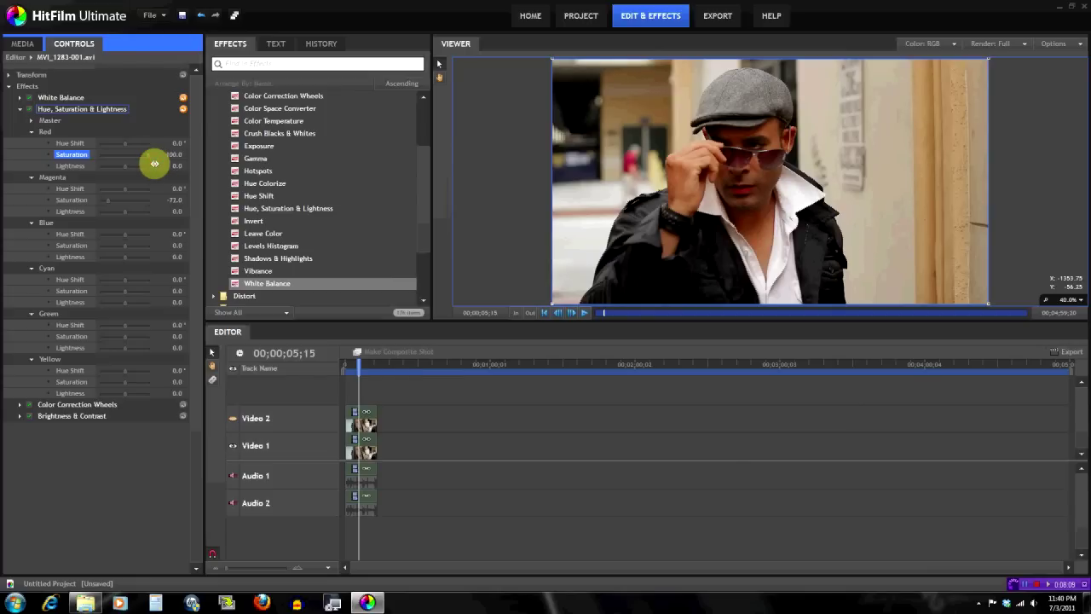